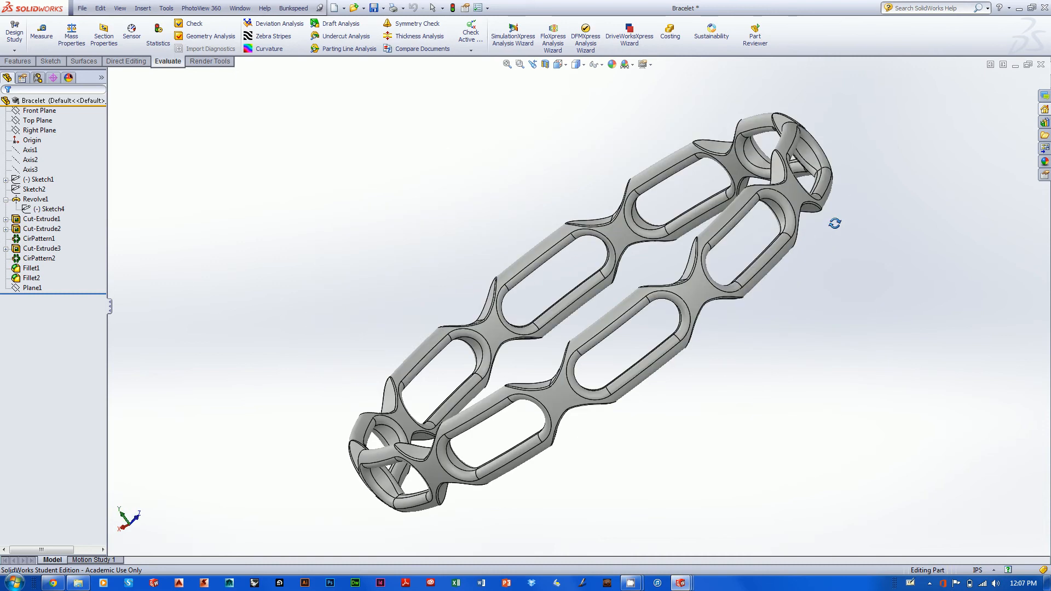
scroll(495, 396, down, 1)
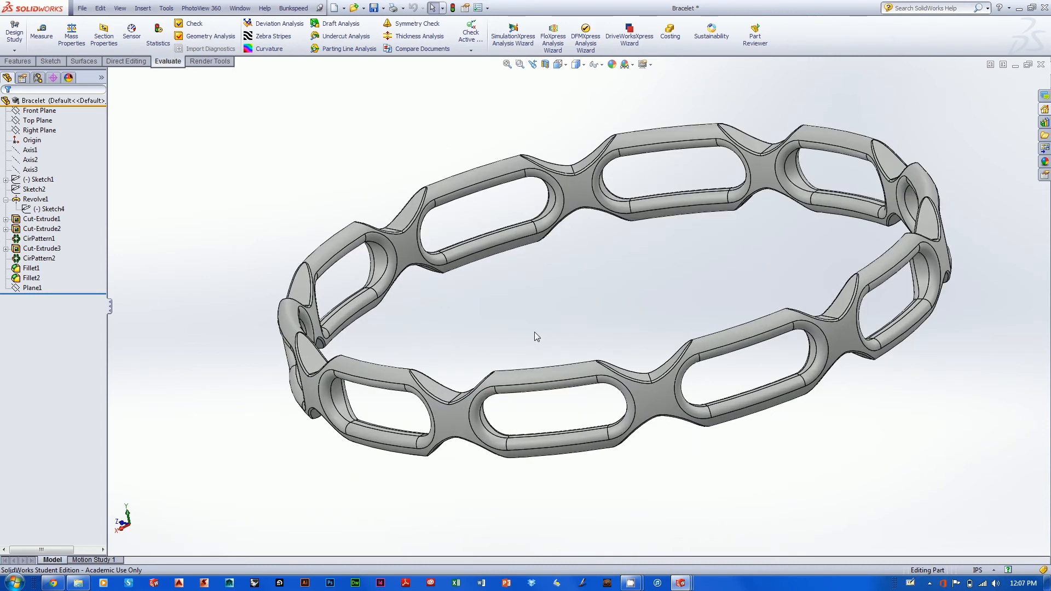
scroll(708, 255, up, 2)
ctrl+middle_drag(677, 286, 630, 265)
middle_drag(807, 189, 816, 215)
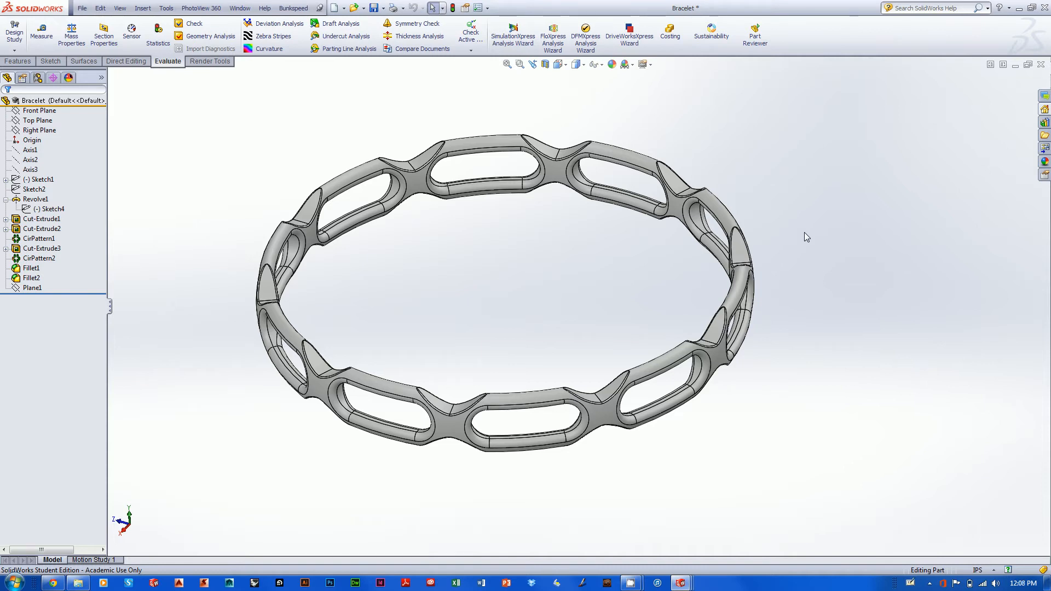
middle_drag(804, 232, 783, 276)
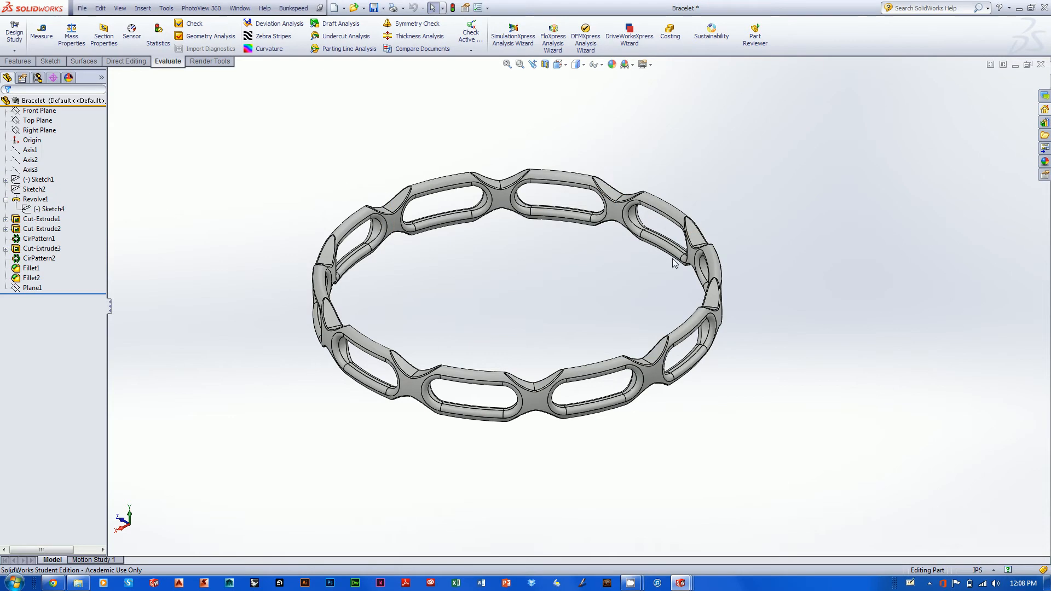
Open Sketch4, the profile sketch of the Revolve1 feature, for editing to check its dimensions
click(44, 210)
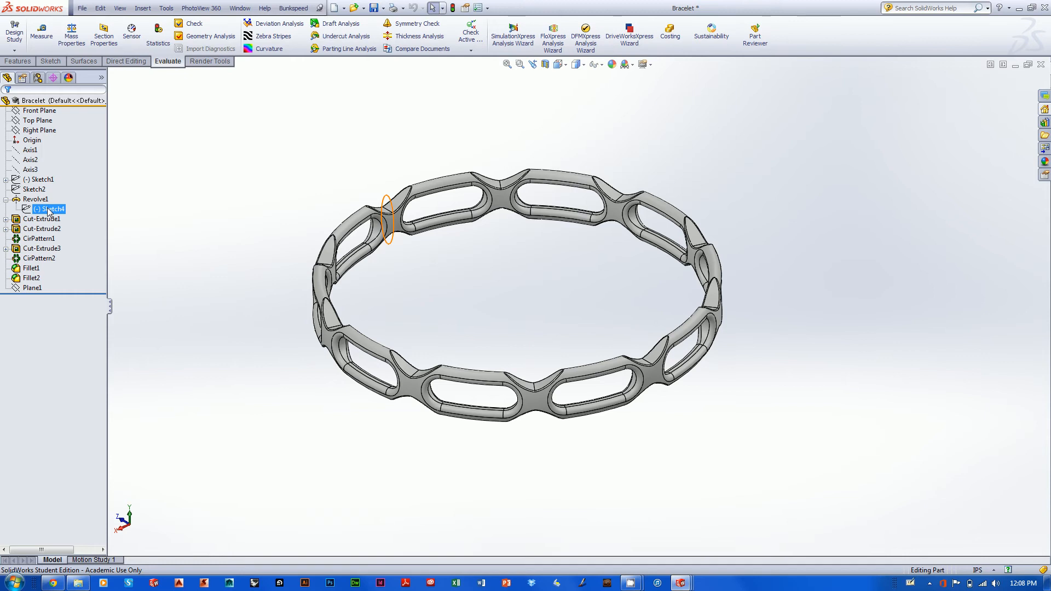
key(Escape)
click(6, 199)
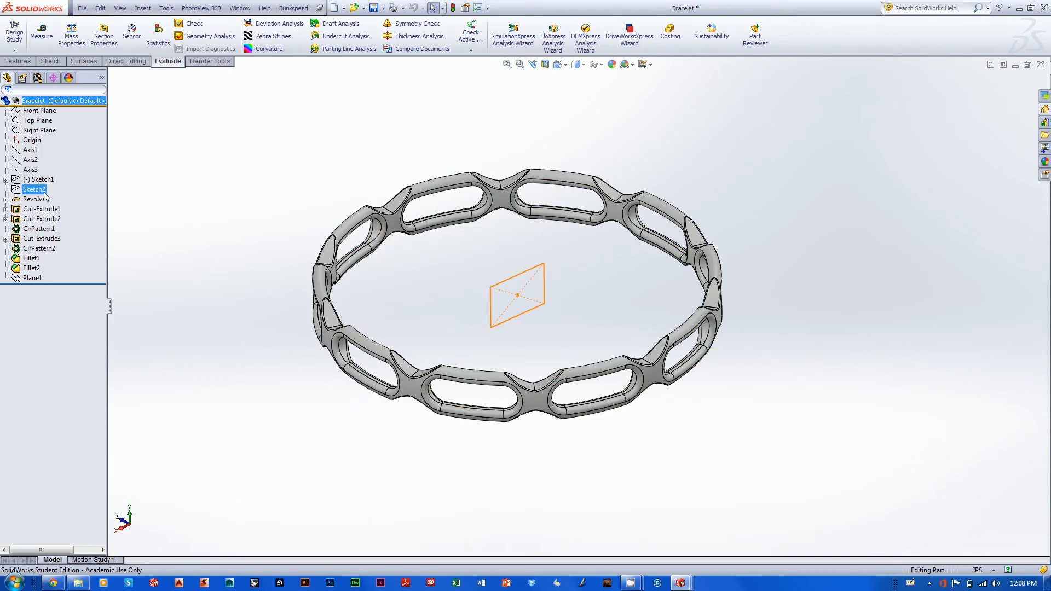
key(Escape)
click(6, 199)
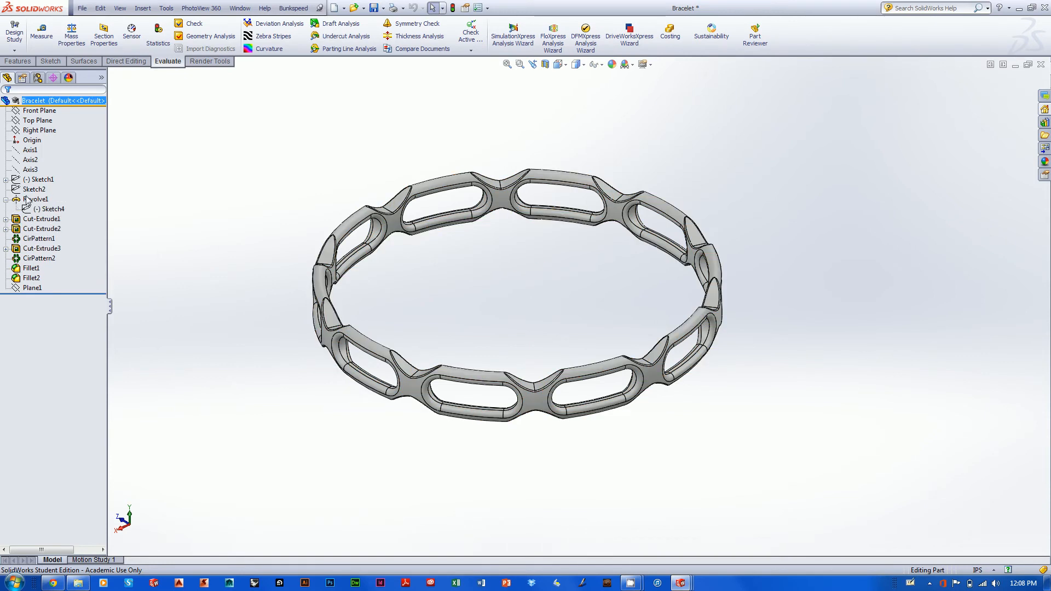
click(50, 209)
right_click(51, 212)
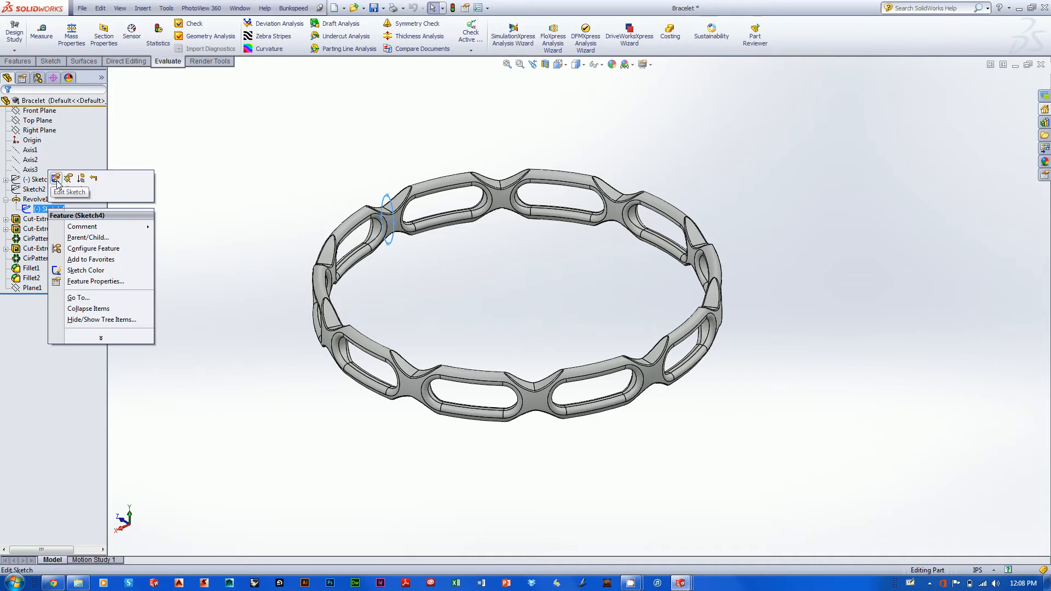
click(49, 181)
mouse_move(400, 282)
middle_down()
mouse_move(458, 312)
mouse_move(409, 350)
mouse_move(430, 281)
mouse_move(413, 298)
mouse_move(418, 268)
mouse_move(407, 266)
middle_up()
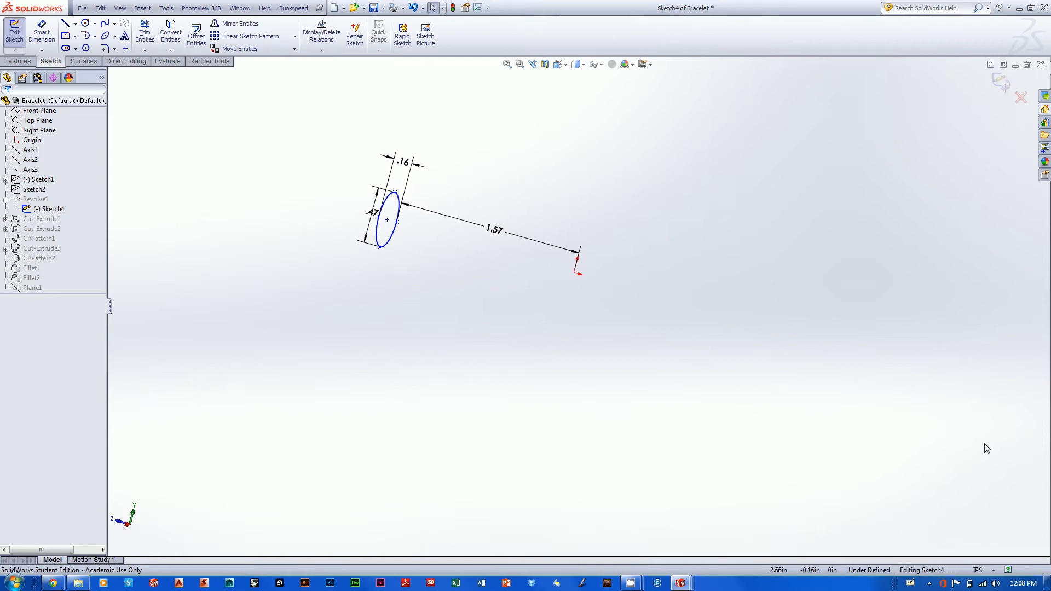
Switch the document units to MMGS (millimeter, gram, second) and exit the sketch
click(993, 572)
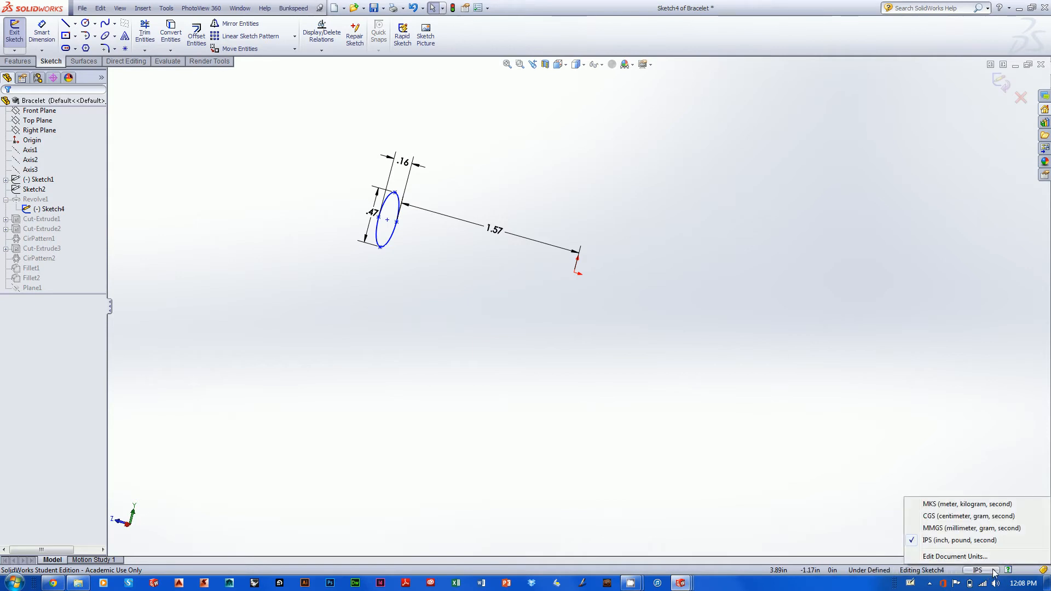
click(956, 529)
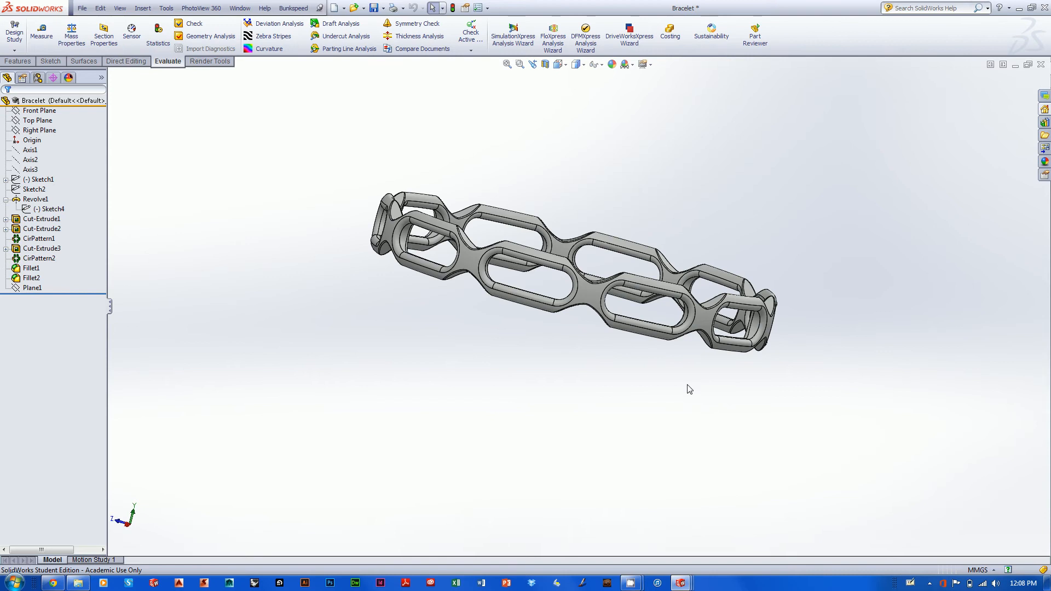
middle_drag(689, 387, 653, 424)
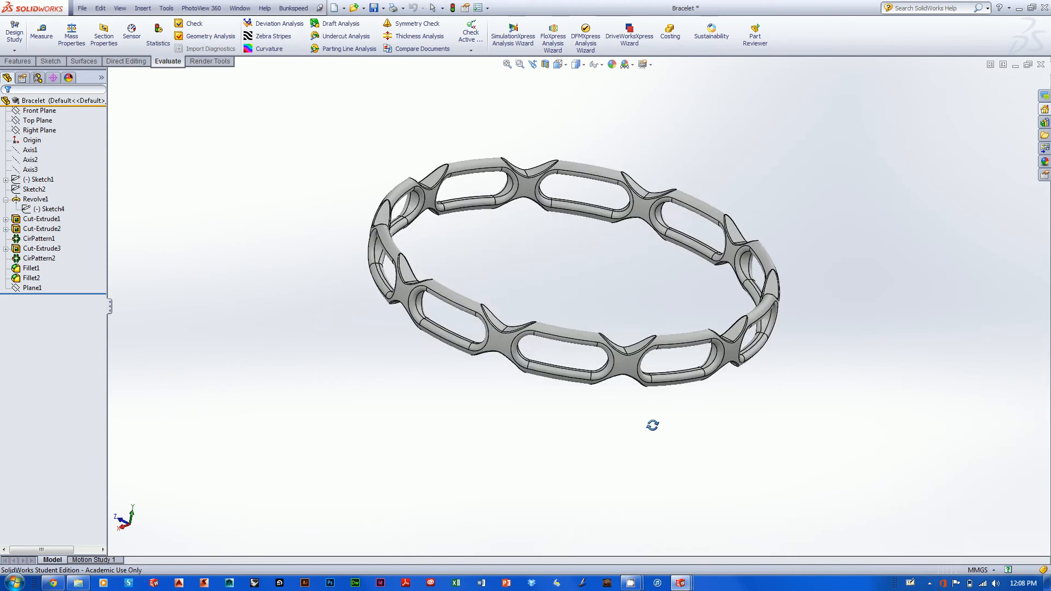
Reopen Sketch4 under Revolve1 to examine the ellipse profile's dimensions in millimetres
click(5, 201)
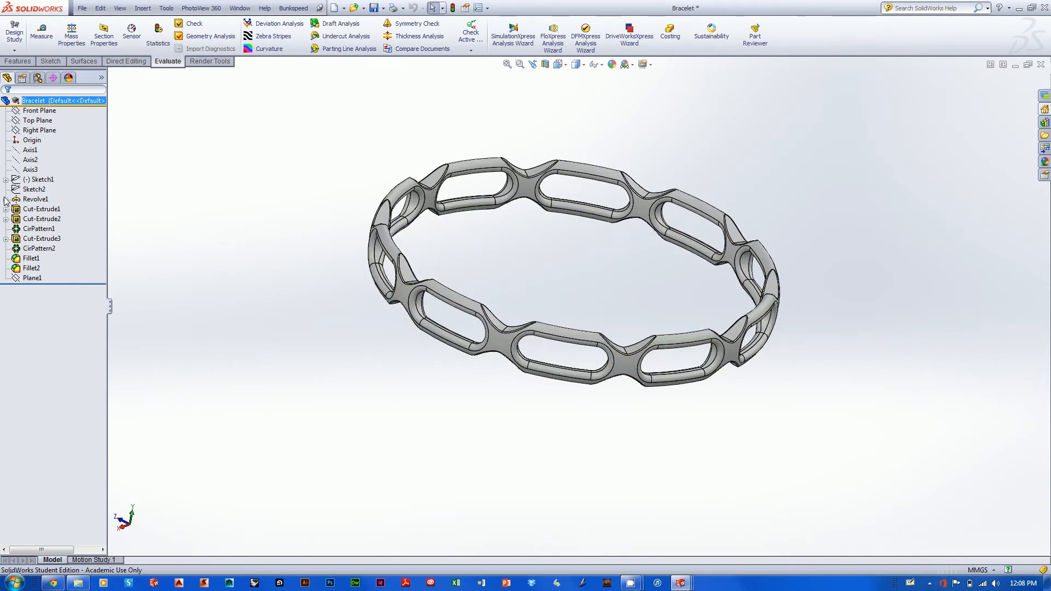
click(6, 200)
right_click(48, 209)
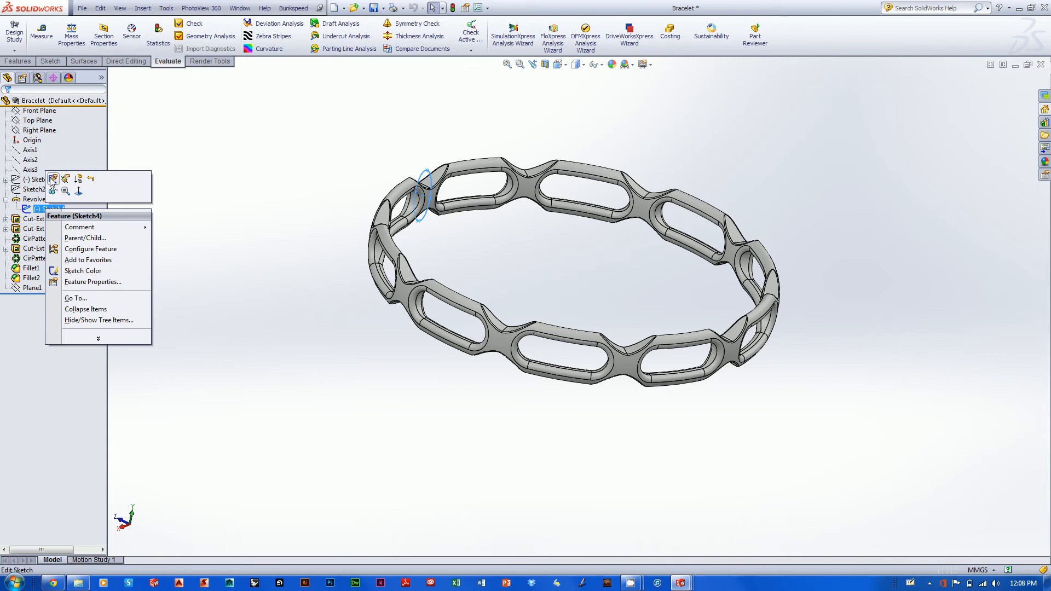
click(51, 181)
middle_drag(425, 266, 428, 268)
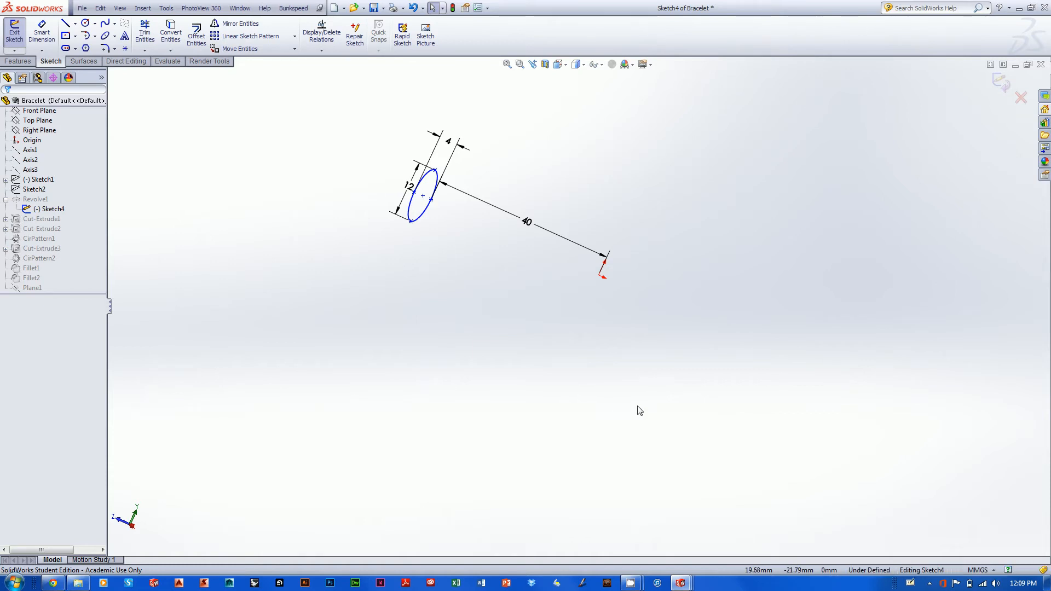
mouse_move(413, 361)
middle_down()
mouse_move(369, 418)
mouse_move(354, 359)
middle_up()
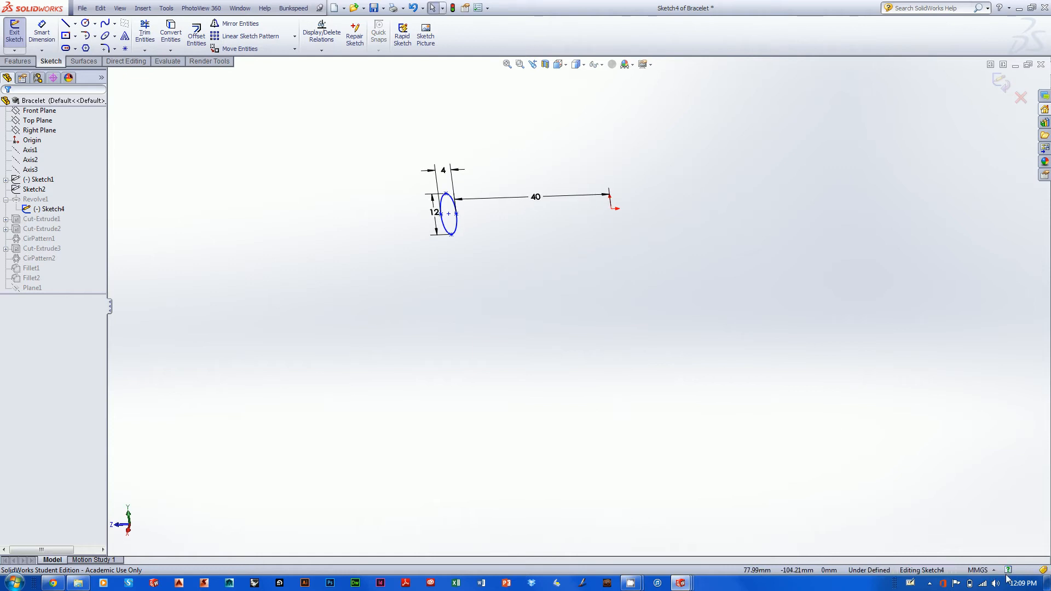
Set the document units back to IPS (inch, pound, second) and exit Sketch4
click(988, 570)
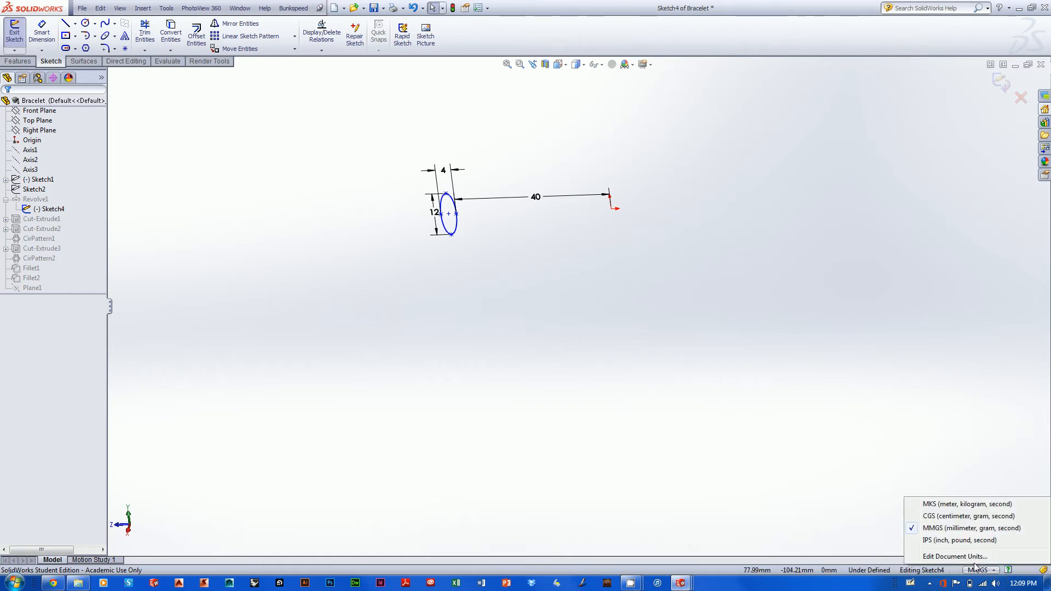
click(947, 541)
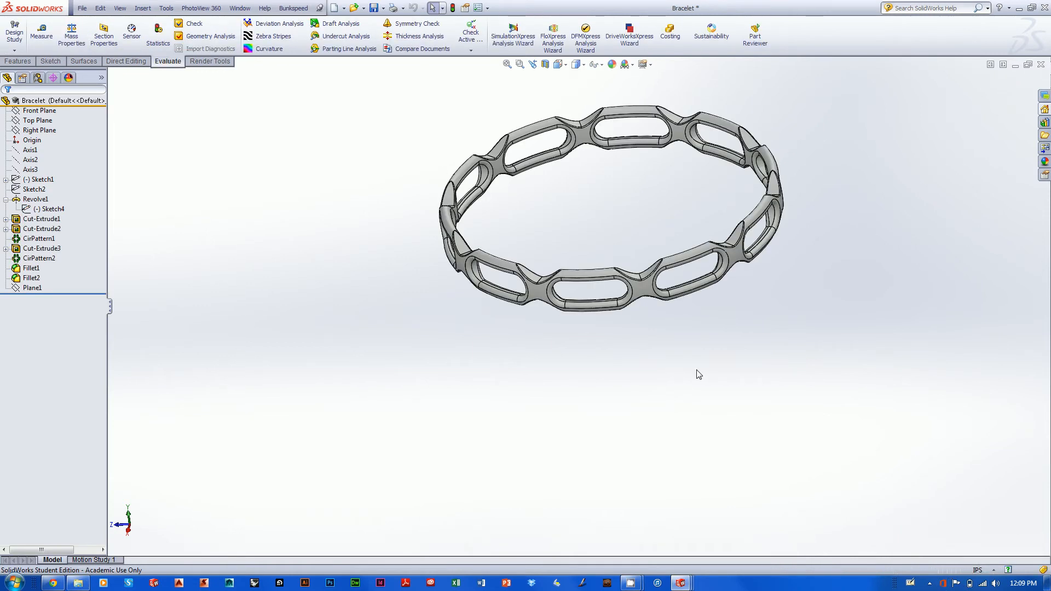
scroll(704, 385, up, 3)
scroll(703, 384, down, 2)
ctrl+middle_drag(679, 399, 615, 450)
scroll(630, 455, up, 1)
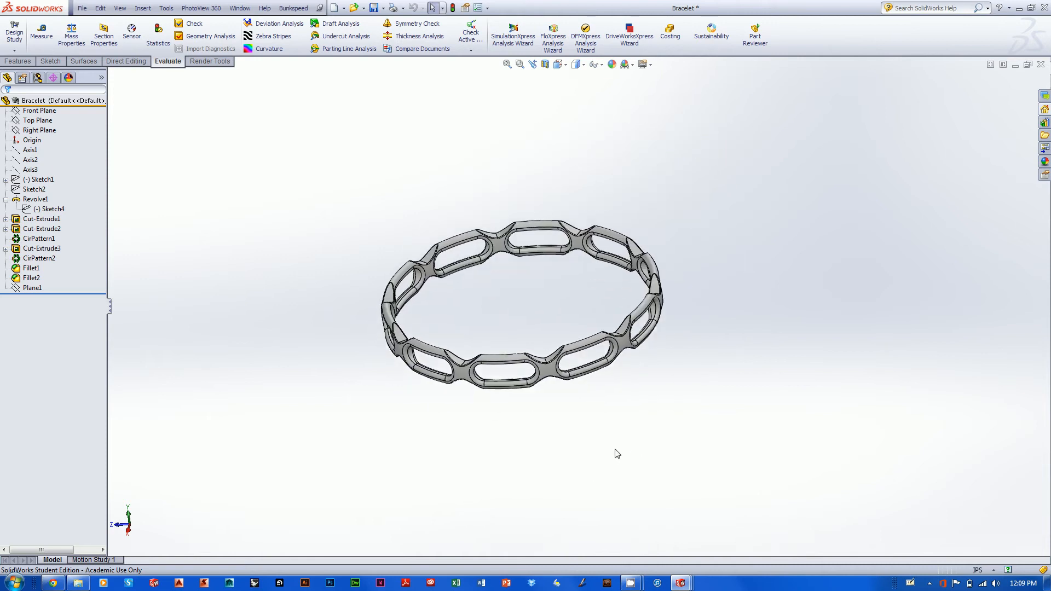
Calculate the mass properties of the bracelet's solid body, check its volume in cubic inches, and close the report
click(5, 199)
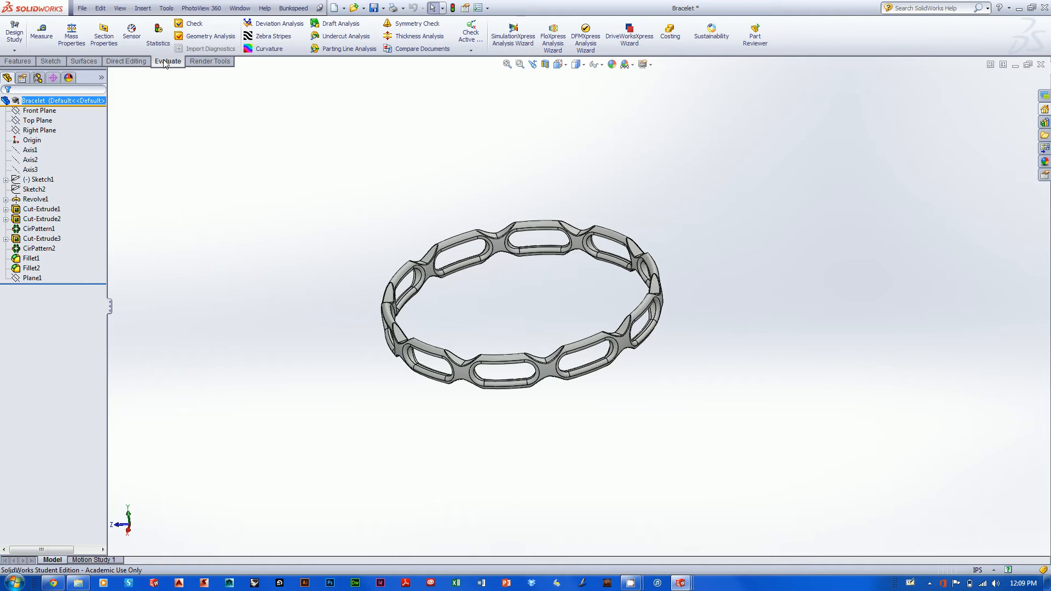
right_click(206, 64)
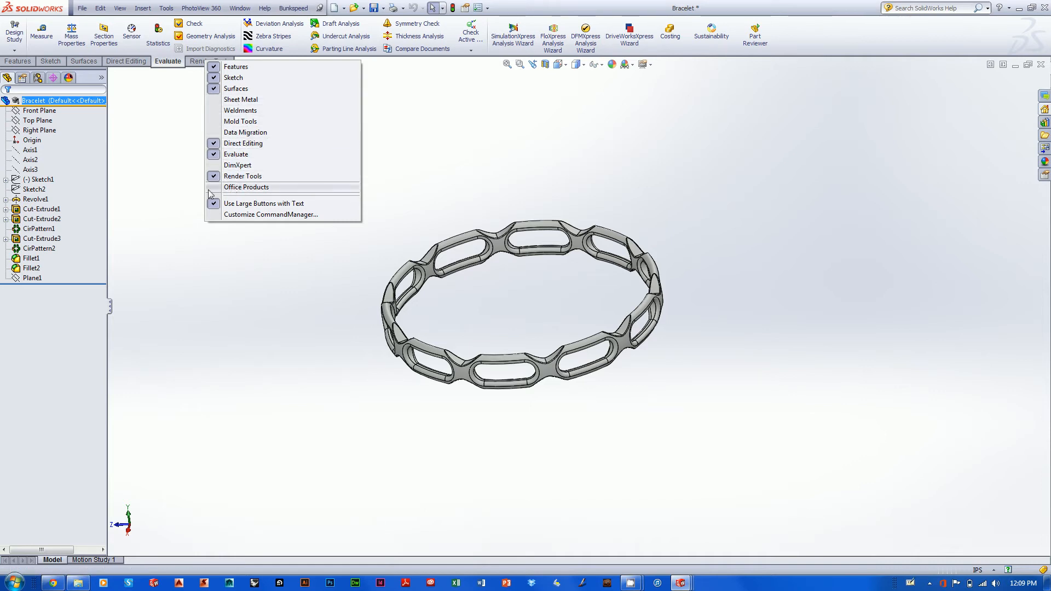
click(167, 63)
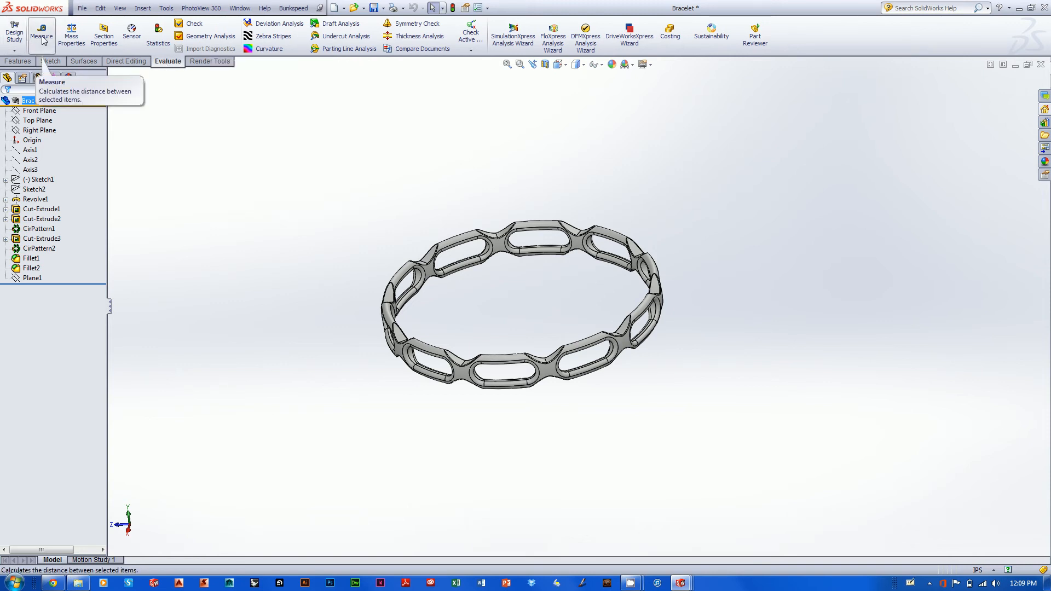
click(72, 38)
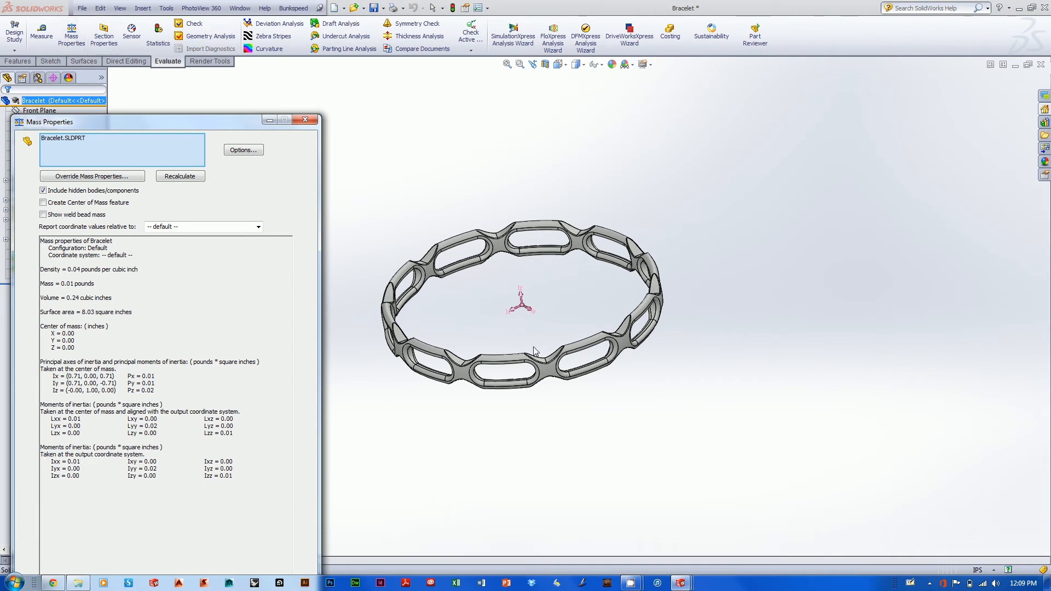
click(550, 372)
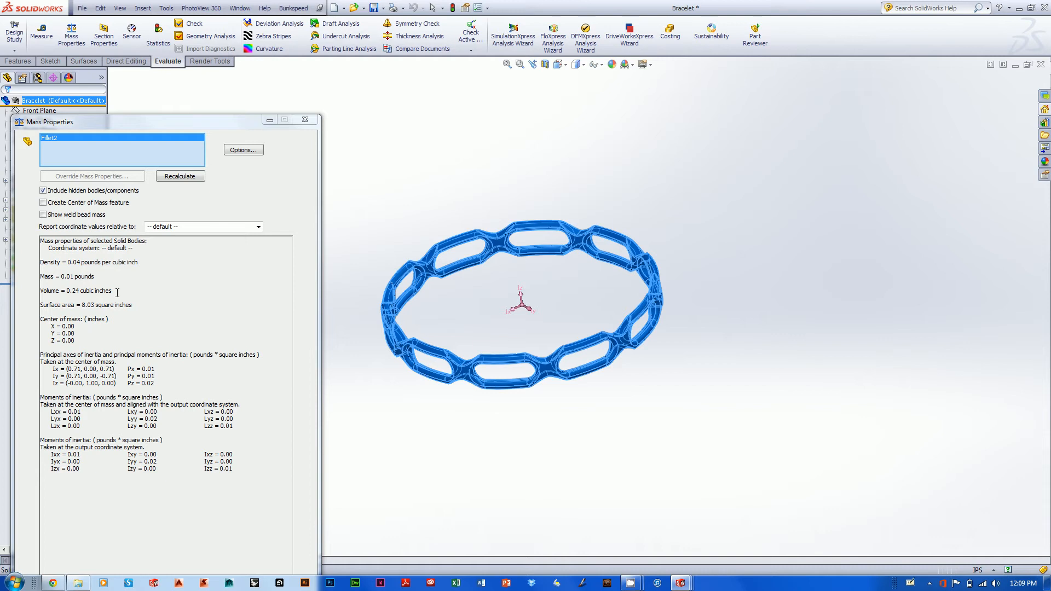
click(75, 298)
drag(66, 290, 119, 293)
click(119, 288)
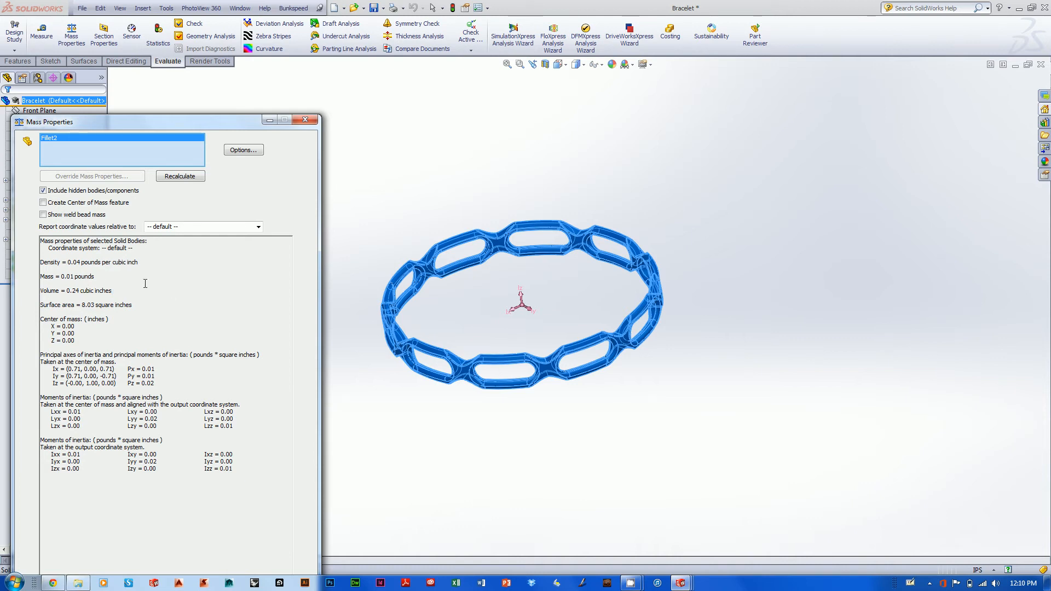
click(308, 119)
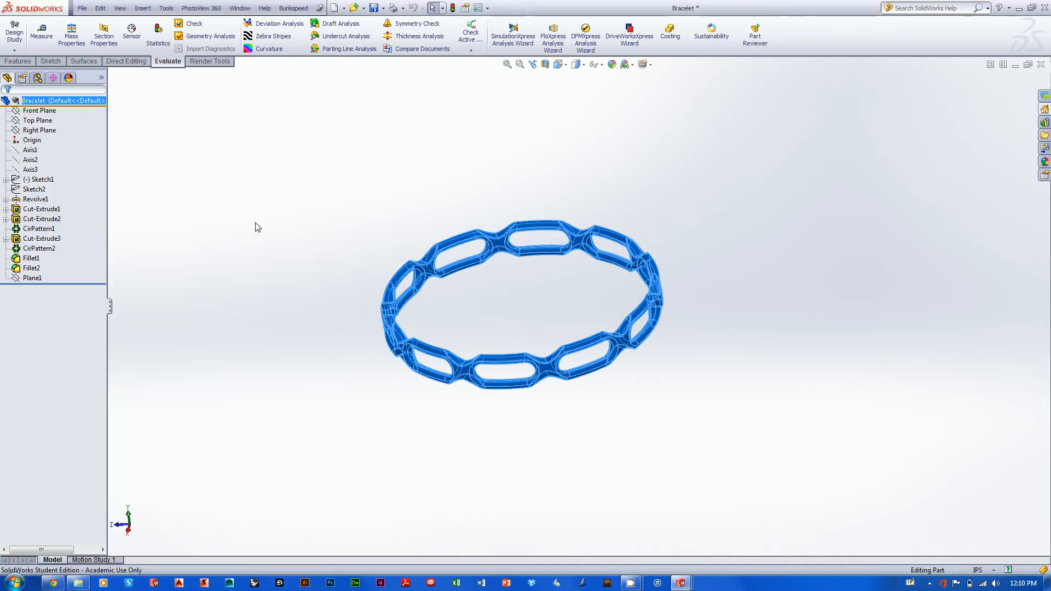
click(241, 245)
Review the Revolve1 profile dimensions in inches inside Sketch4 and return to the full bracelet model
click(28, 212)
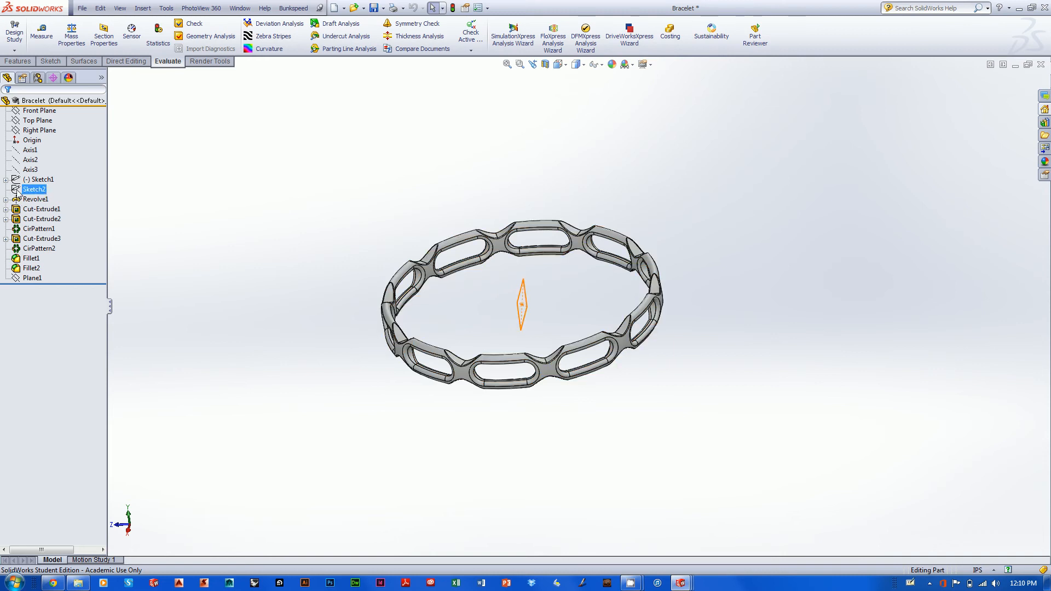
click(5, 199)
click(48, 209)
right_click(48, 209)
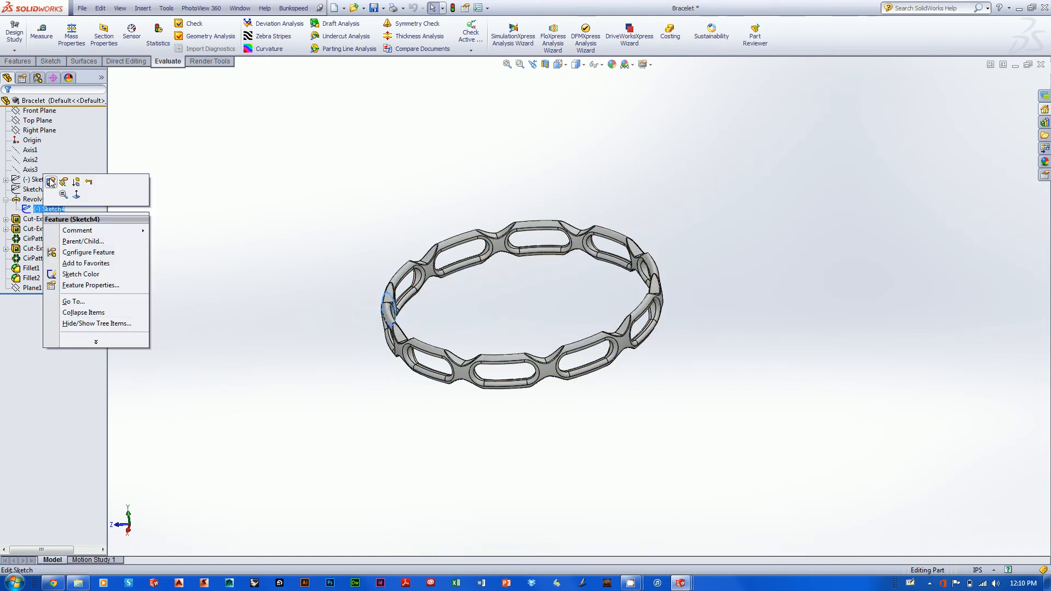
click(50, 183)
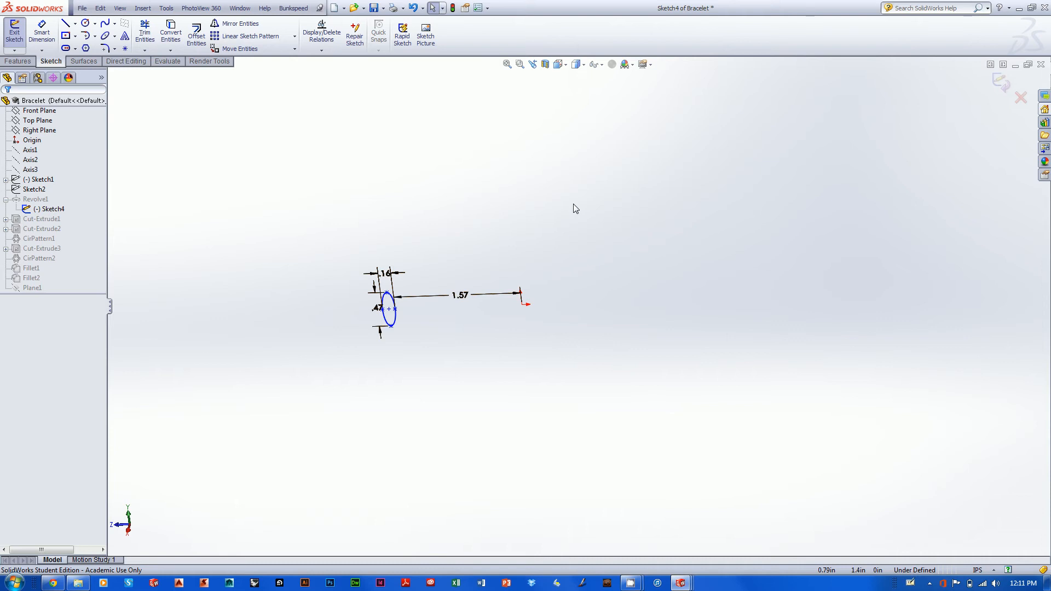
click(1000, 83)
mouse_move(741, 229)
middle_down()
mouse_move(836, 215)
mouse_move(775, 239)
middle_up()
mouse_move(754, 288)
shift+middle_down()
mouse_move(763, 281)
mouse_move(746, 283)
shift+middle_up()
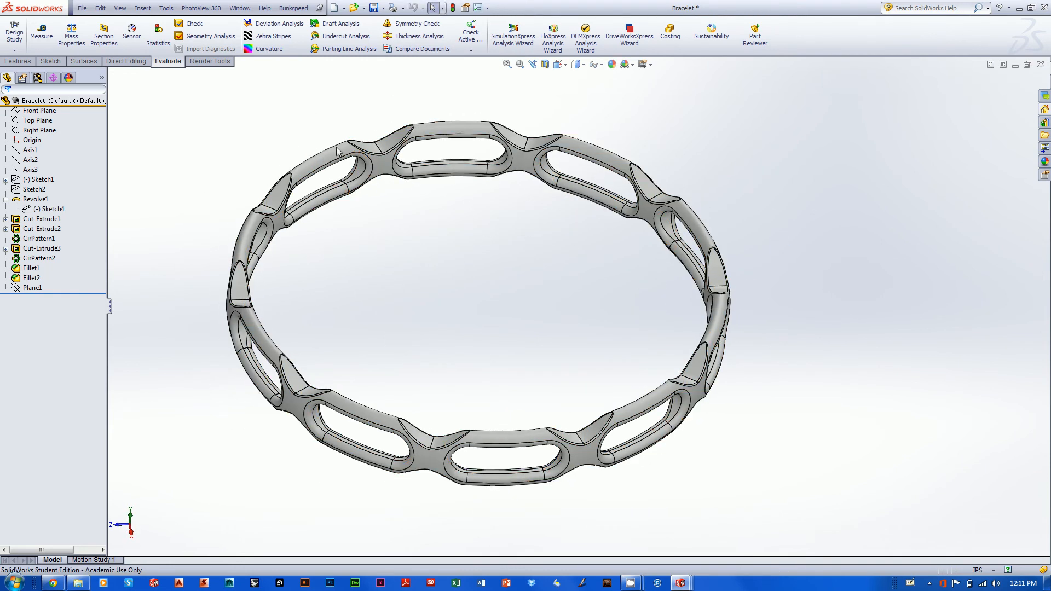
middle_drag(225, 141, 216, 150)
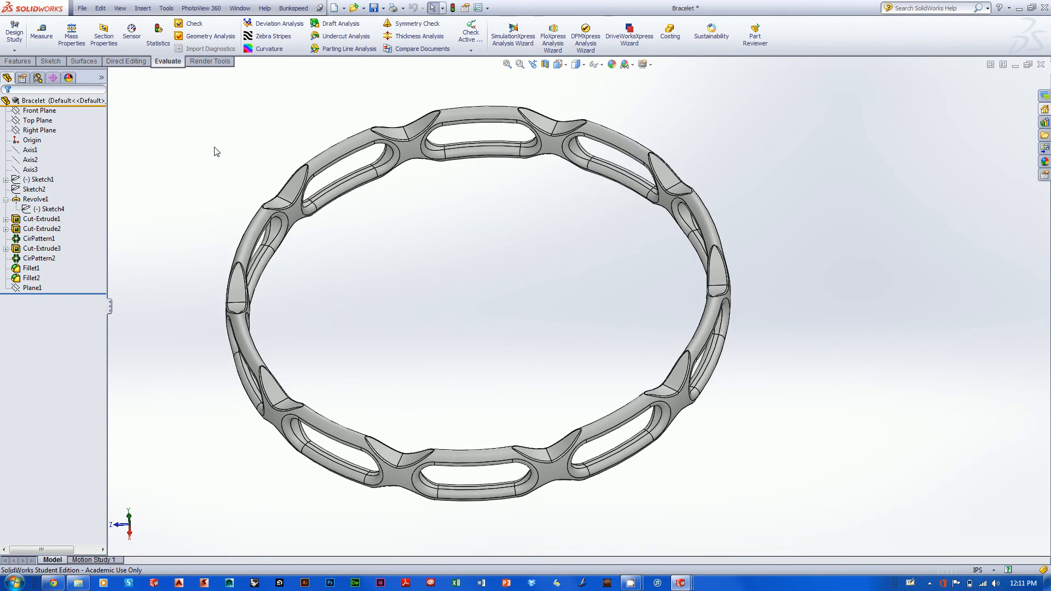
Start a Save As of the bracelet part and browse to the STL folder inside Desktop Stuff > Solidworks
click(82, 7)
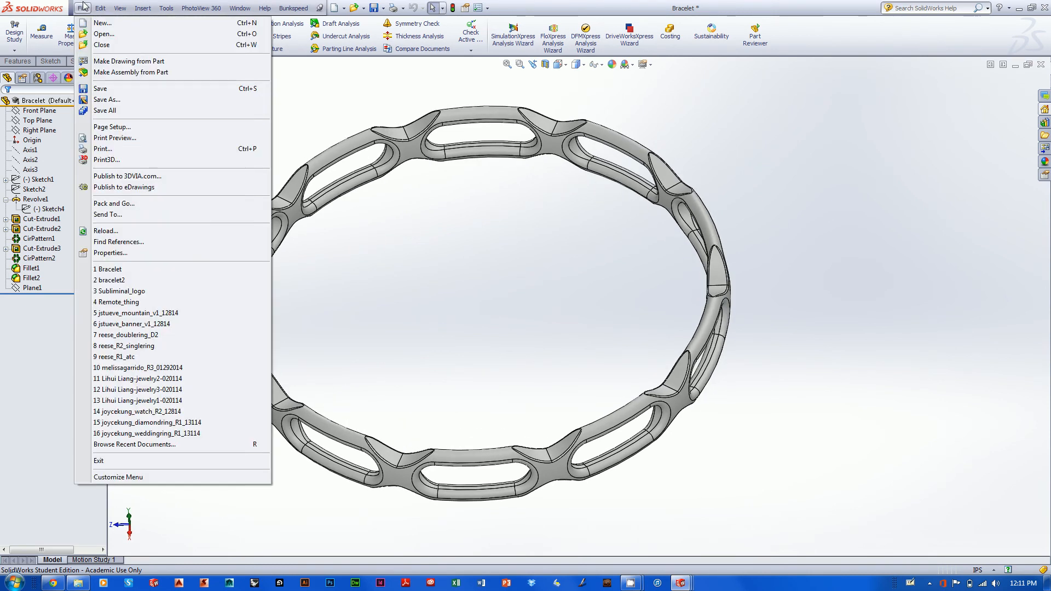
click(104, 101)
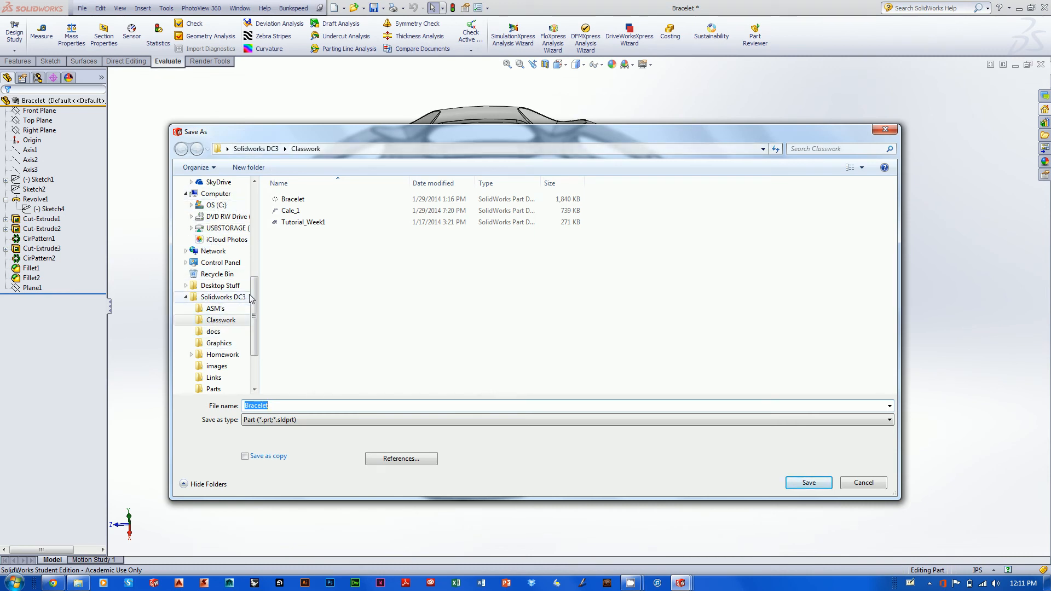
click(216, 205)
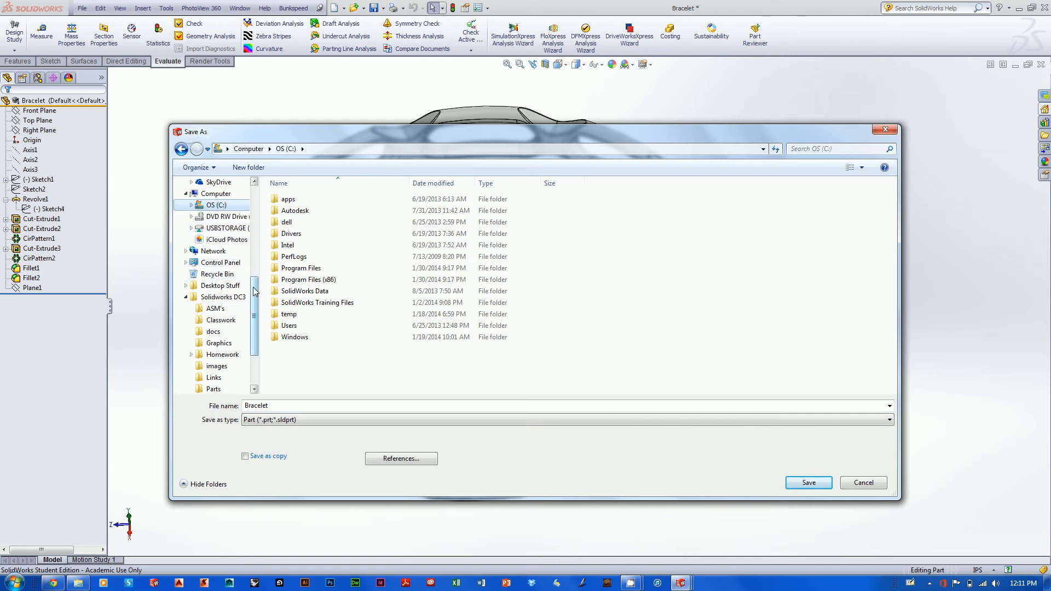
scroll(256, 285, up, 1)
click(231, 309)
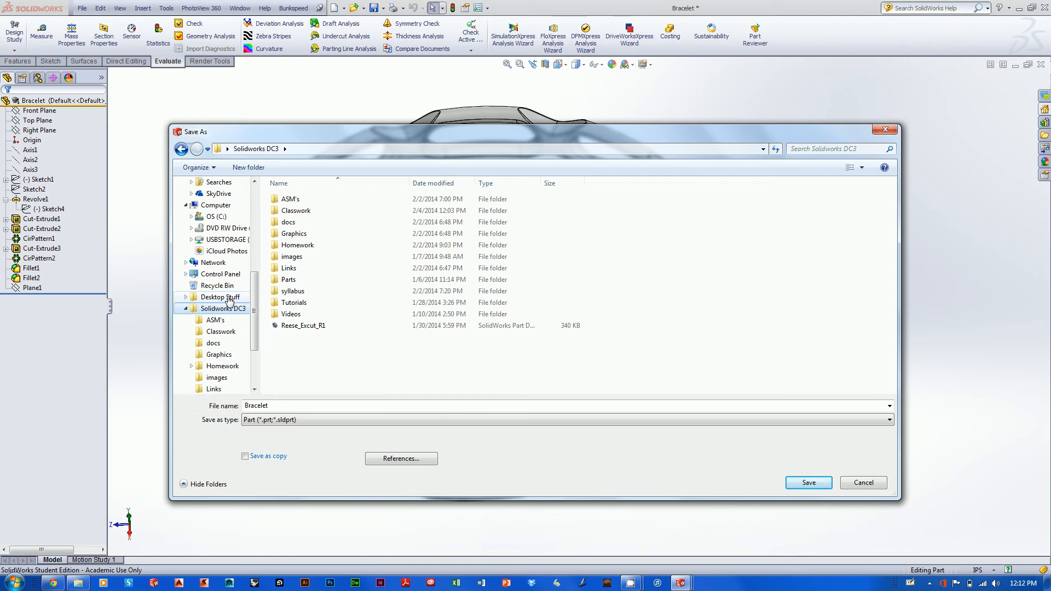
click(230, 300)
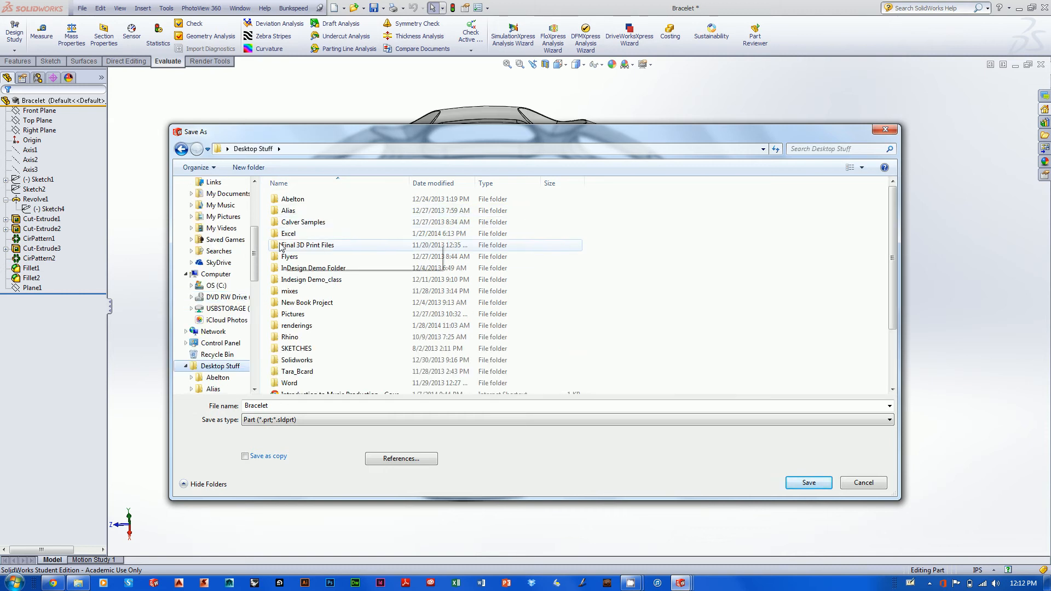
double_click(291, 364)
double_click(283, 303)
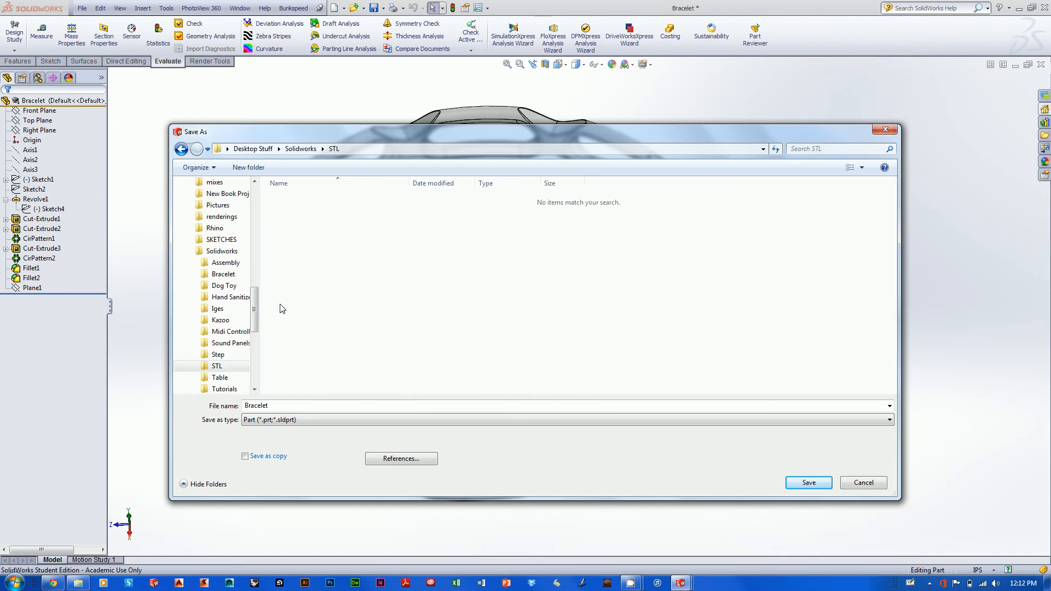
Replace the part's file name with the author's name followed by "_Bracelet_zcorp_"
double_click(284, 406)
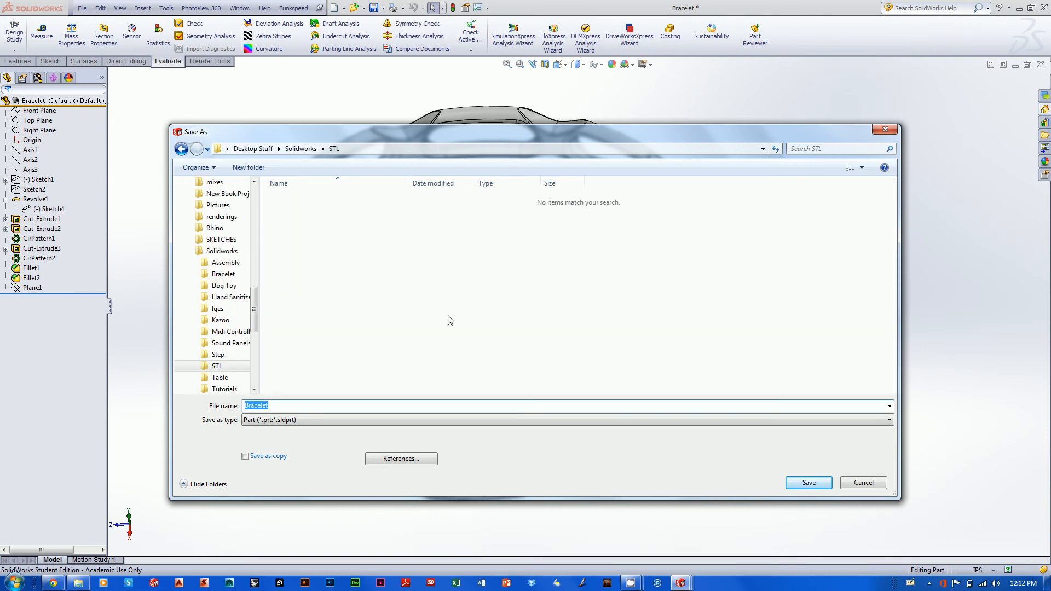
text(Jdeasy_Bracelet_zcop)
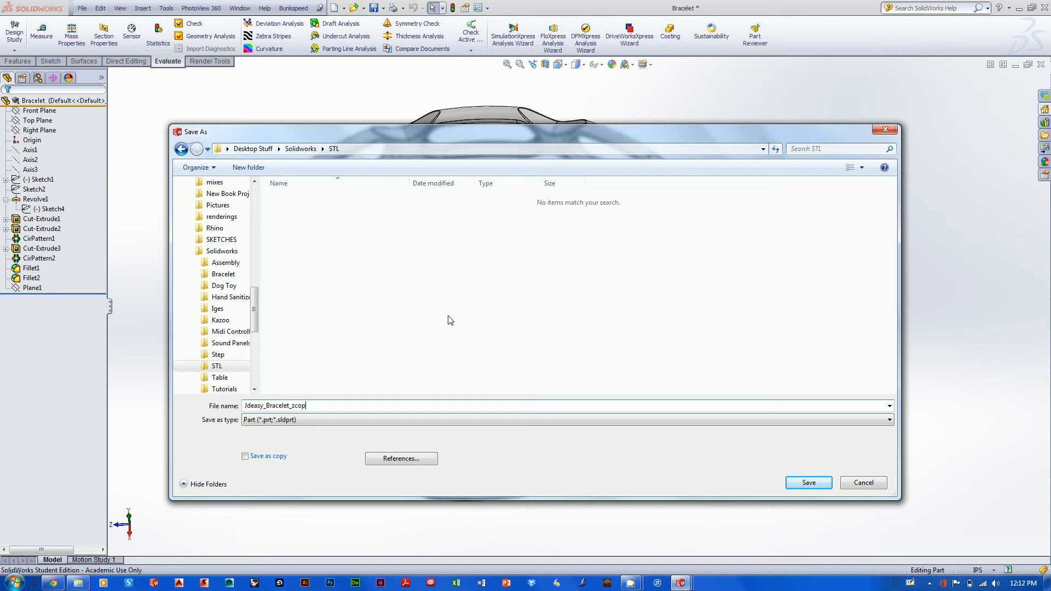
key(BackSpace)
text(rp)
text(_)
Check today's date in the system calendar, append 2414 to the file name, and save the part
click(1022, 584)
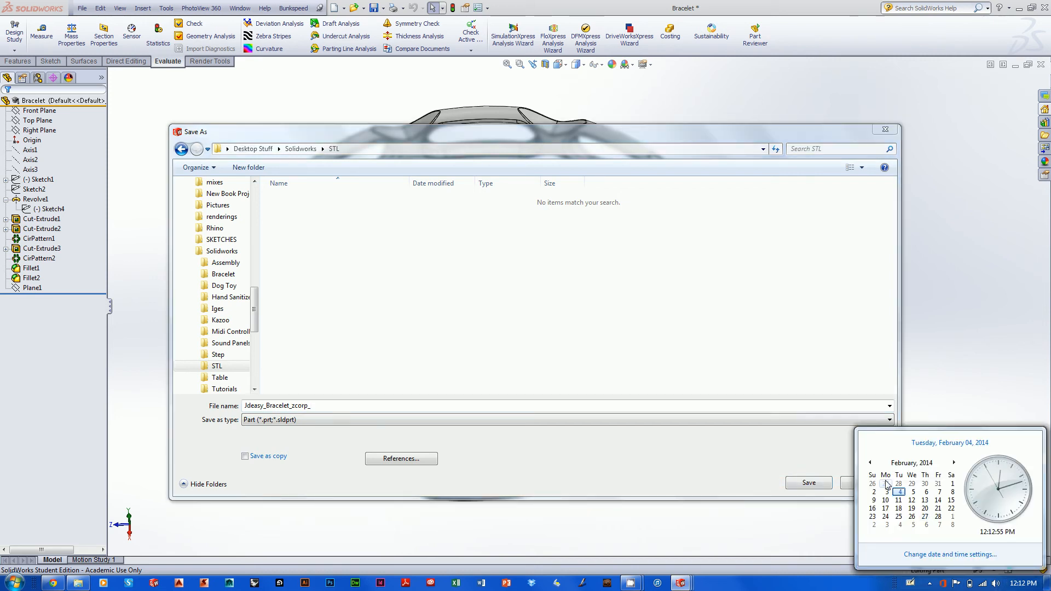
click(780, 522)
click(324, 405)
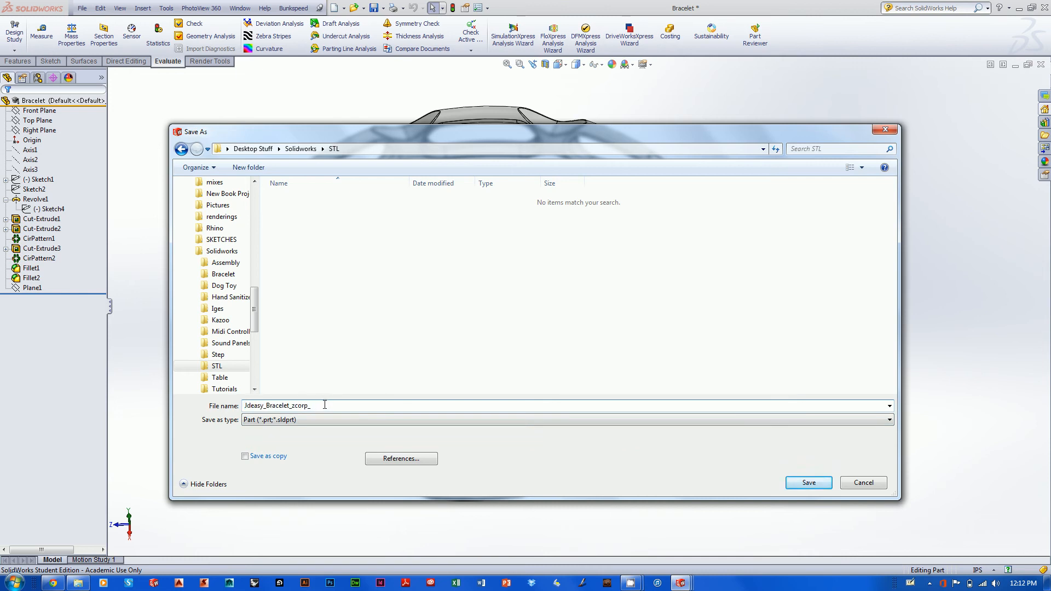
text(2414)
click(810, 483)
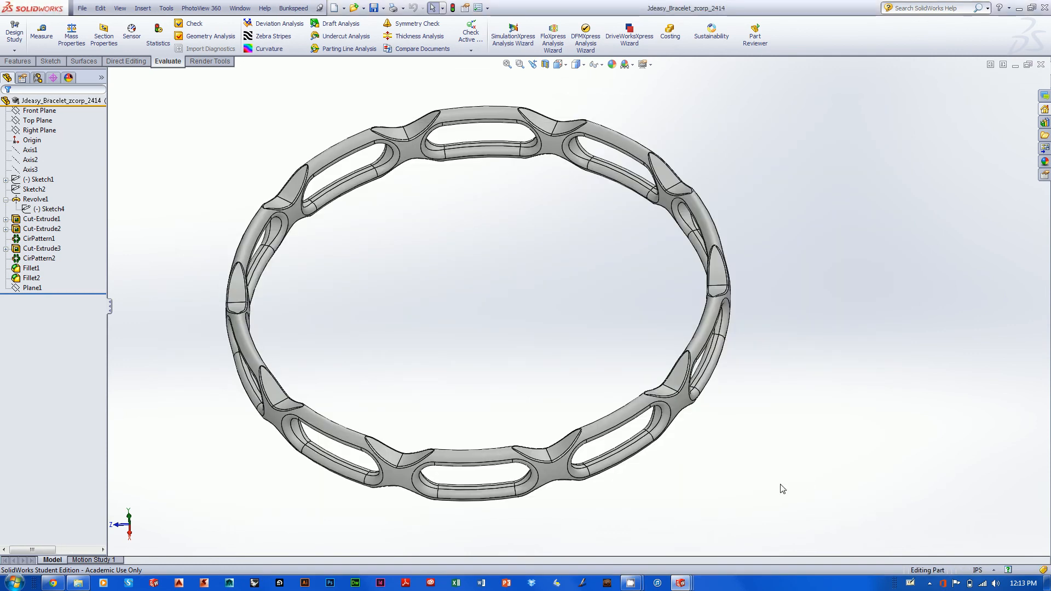
Export the bracelet under the same file name to the STL folder as an STL (*.stl) file and accept the triangle mesh
middle_drag(779, 361, 798, 215)
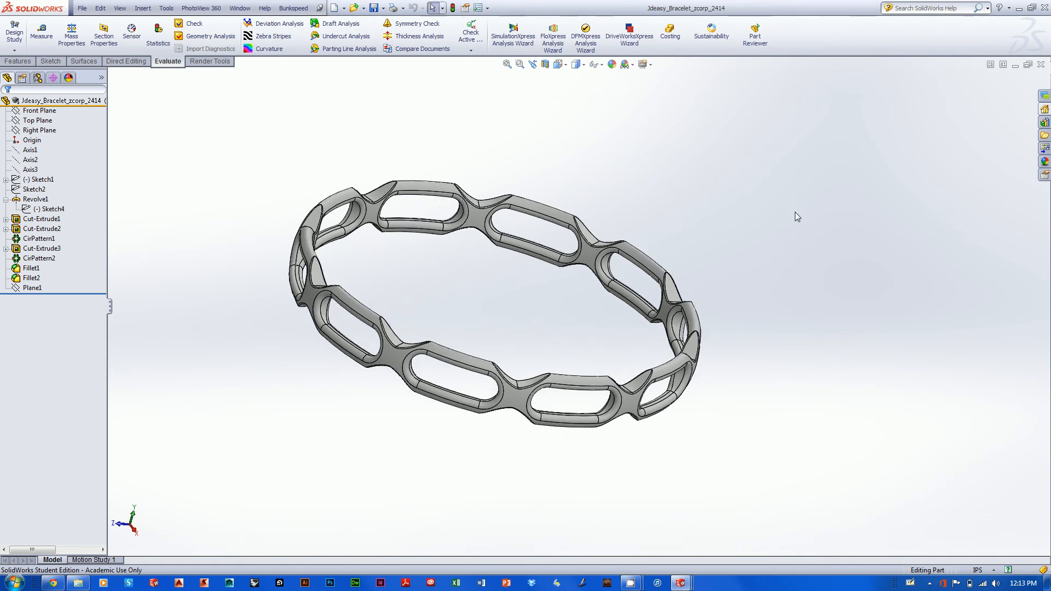
click(82, 7)
click(102, 100)
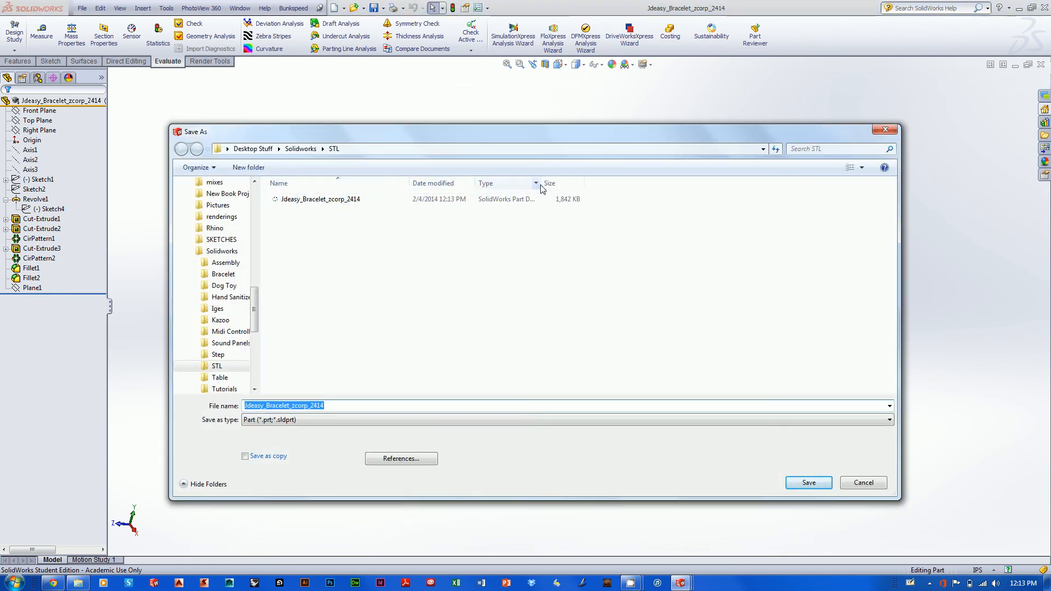
drag(541, 183, 629, 178)
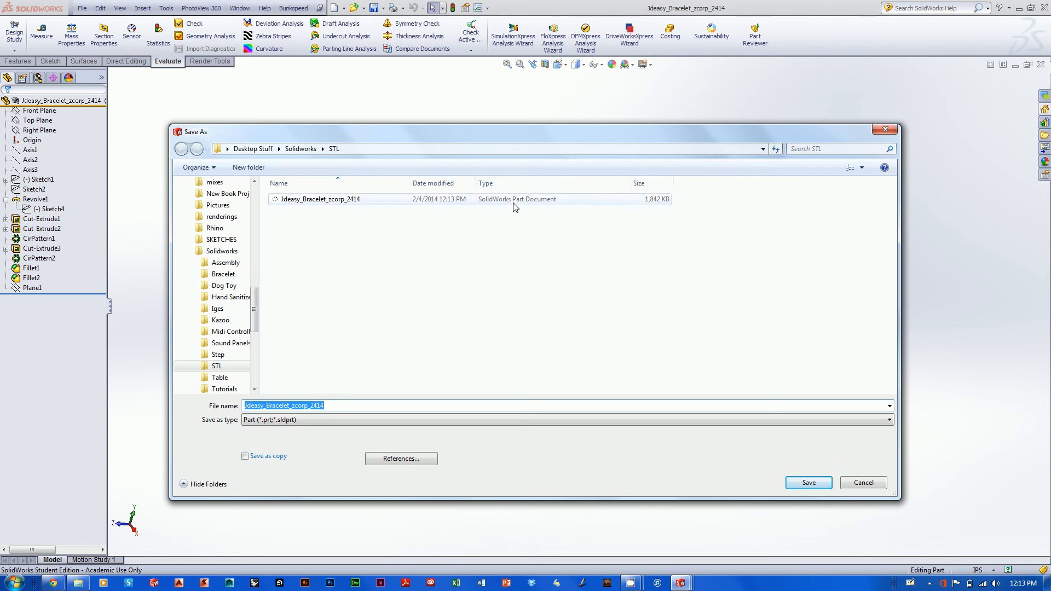
click(310, 421)
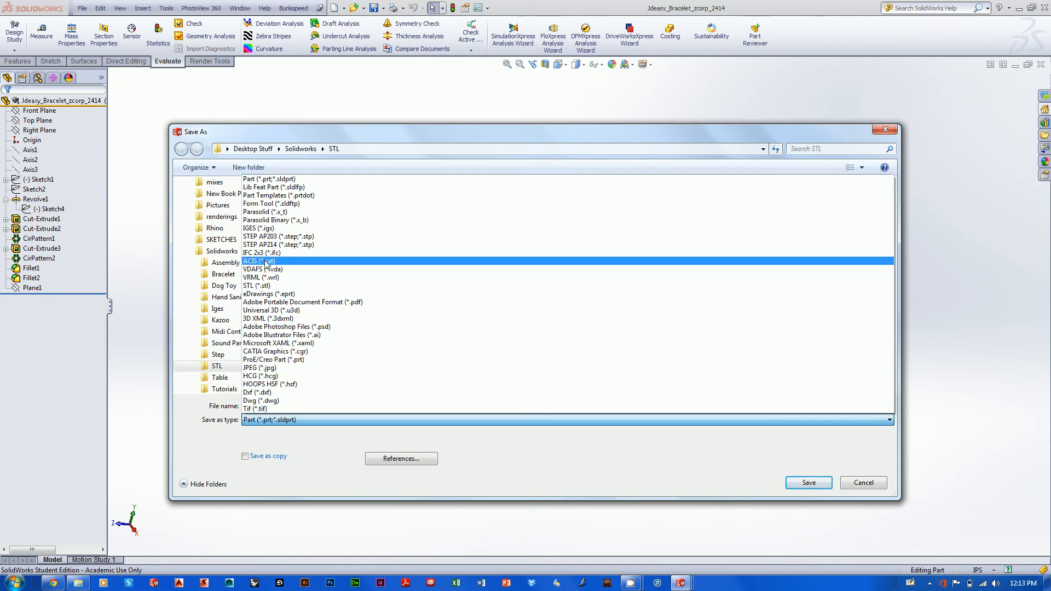
click(372, 286)
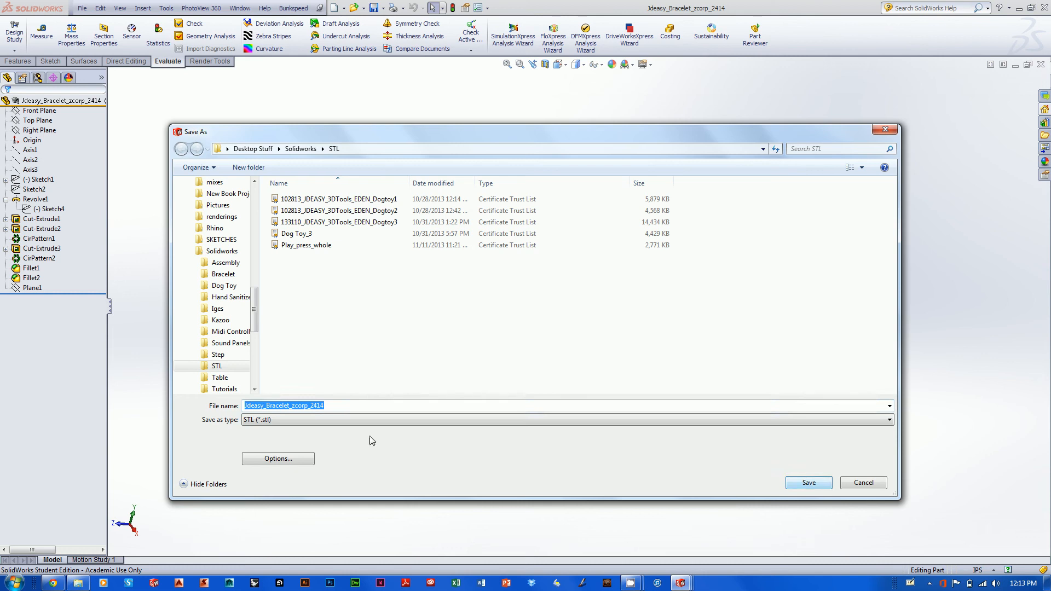
click(809, 483)
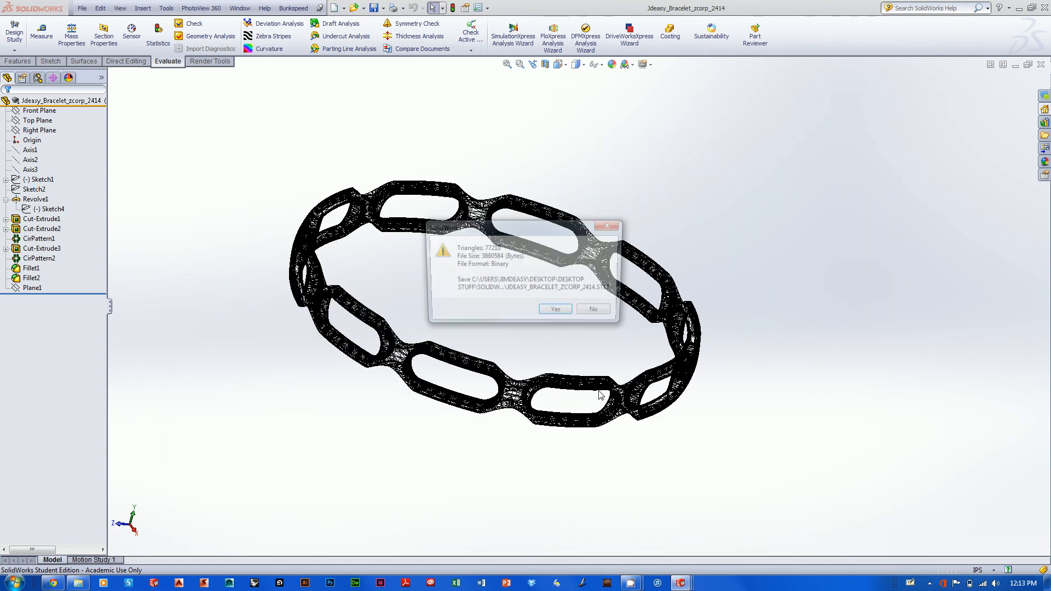
drag(553, 233, 824, 189)
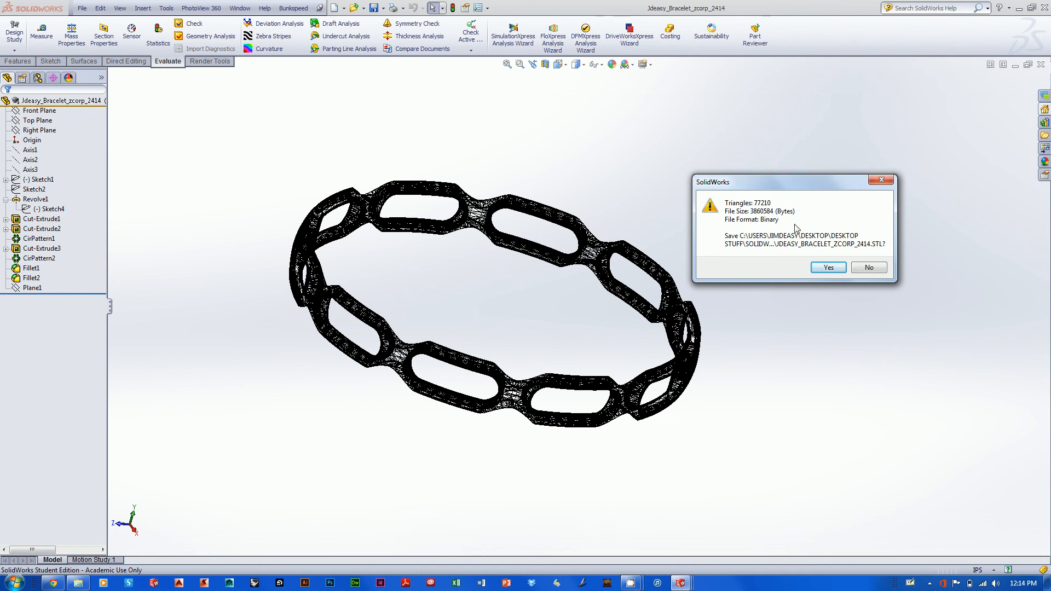
click(843, 268)
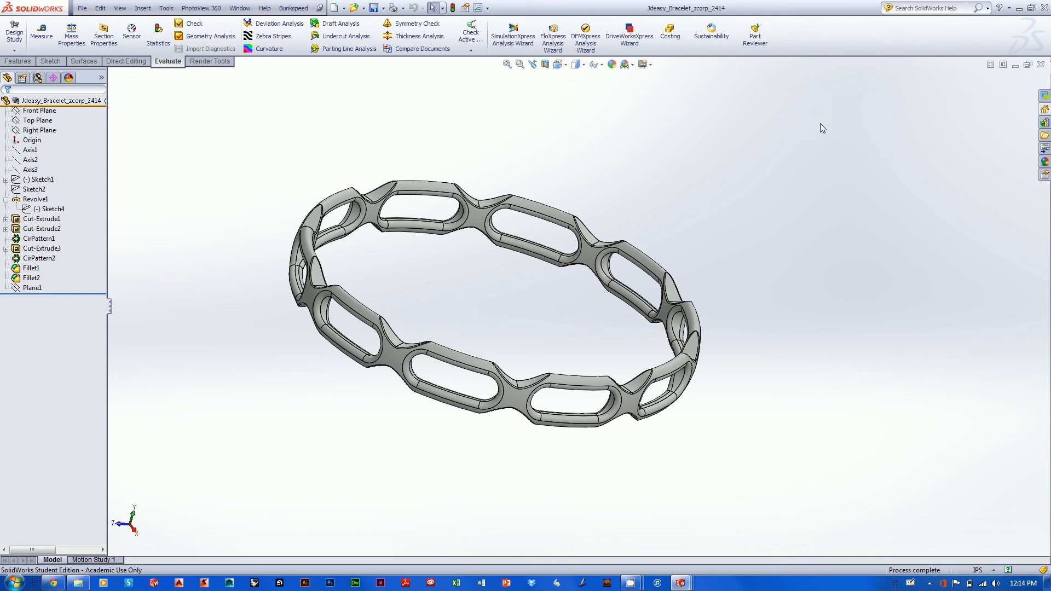
middle_drag(822, 115, 861, 146)
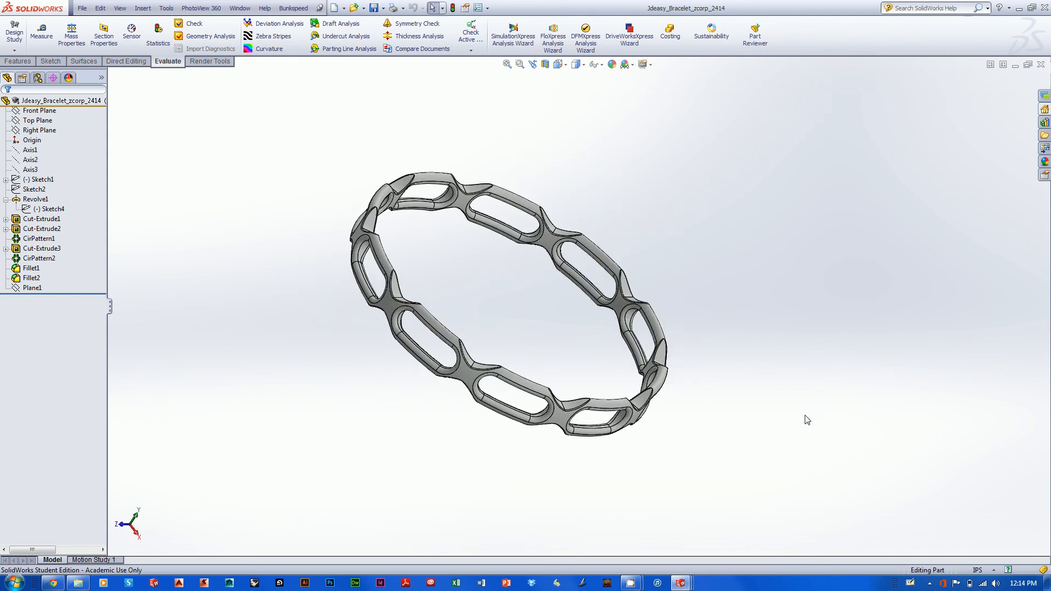
scroll(722, 406, up, 1)
middle_drag(722, 406, 694, 380)
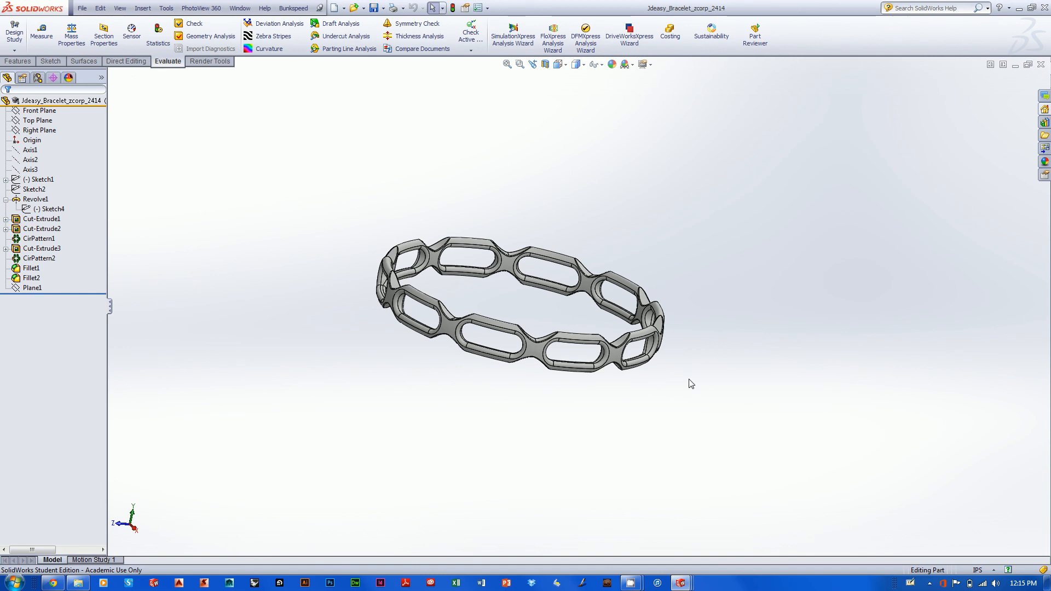
middle_drag(691, 384, 502, 211)
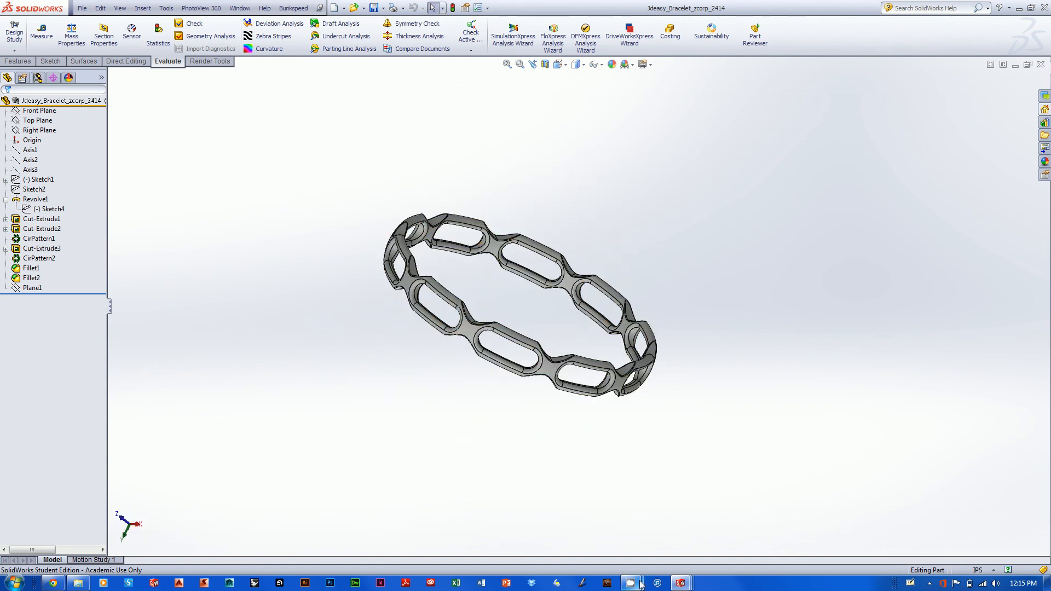
mouse_move(636, 584)
click(570, 542)
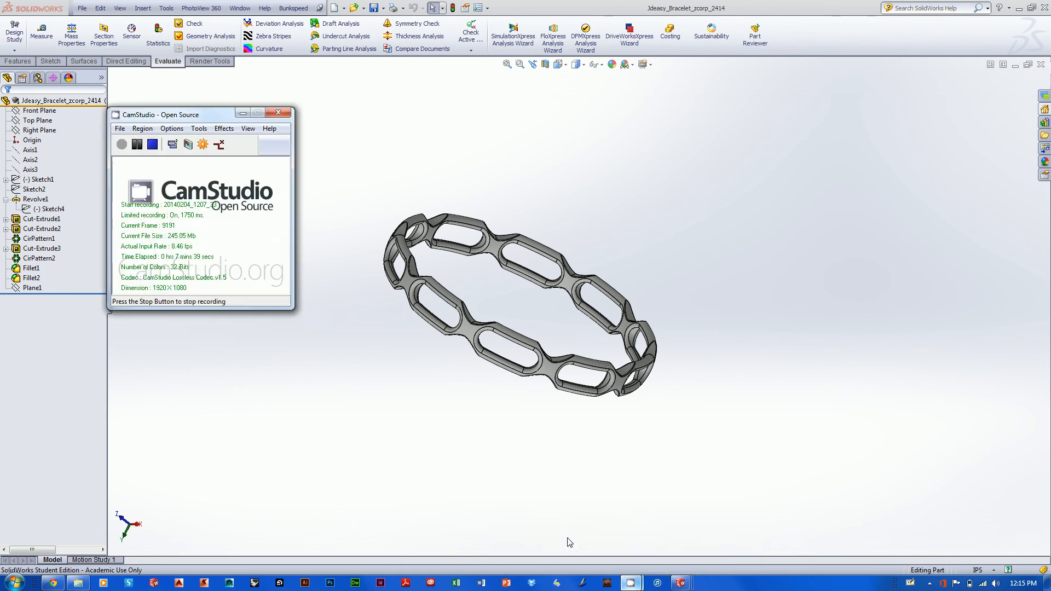